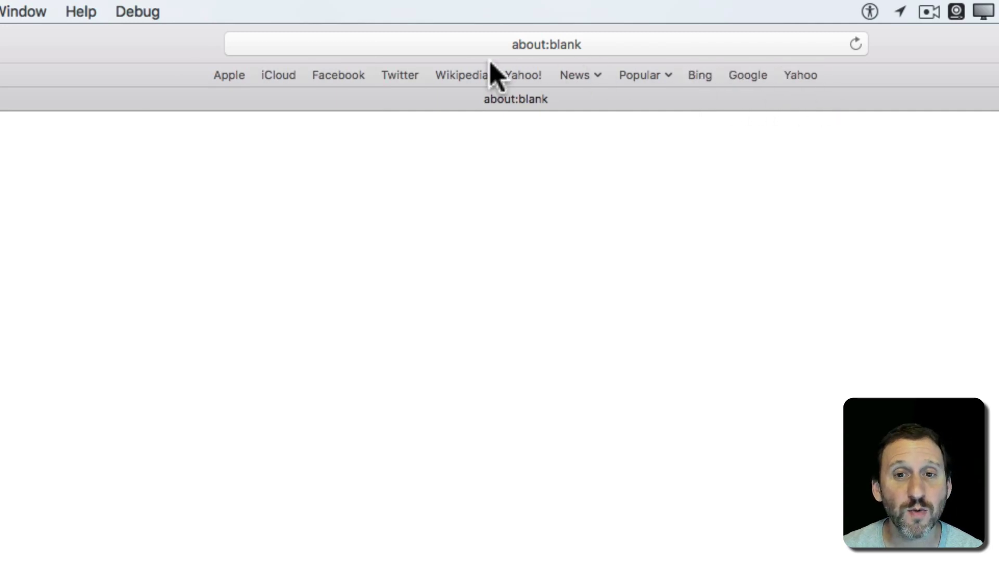
Step: Hide the Favorites bar using the bar visibility options
{"action": "left_click", "coordinate": [192, 9]}
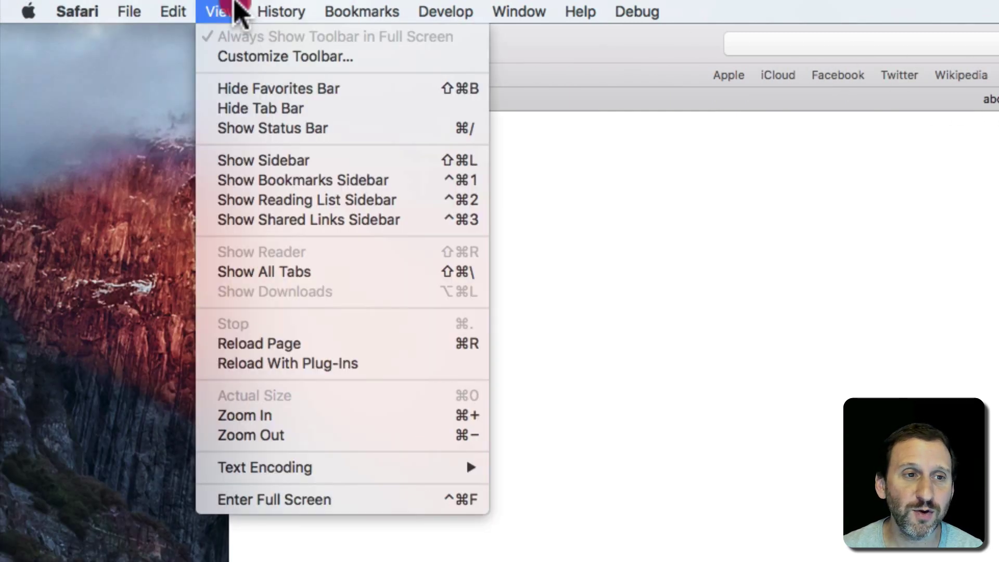
{"action": "left_click_drag", "start_coordinate": [245, 70], "coordinate": [301, 99]}
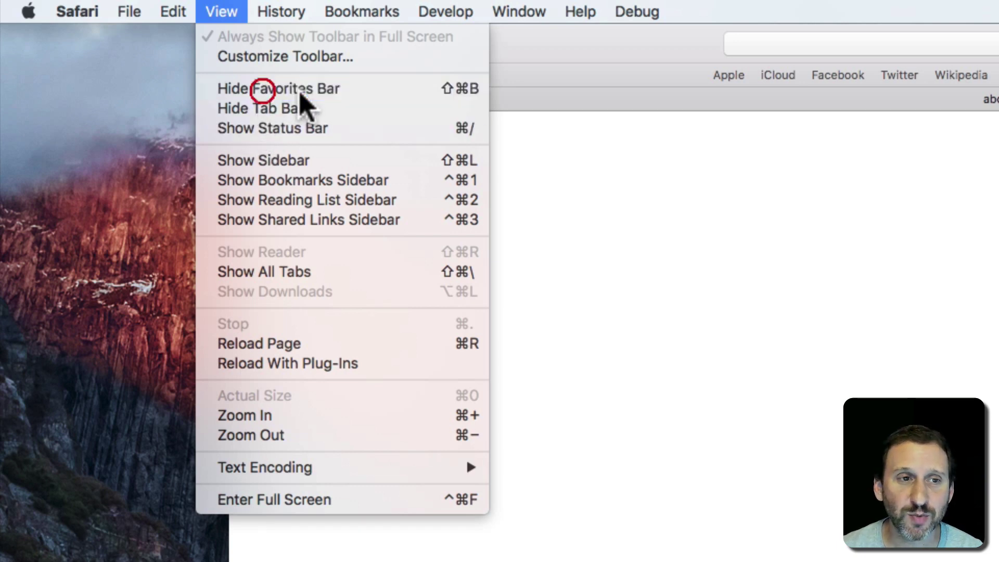
{"action": "left_click_drag", "start_coordinate": [222, 12], "coordinate": [205, 92]}
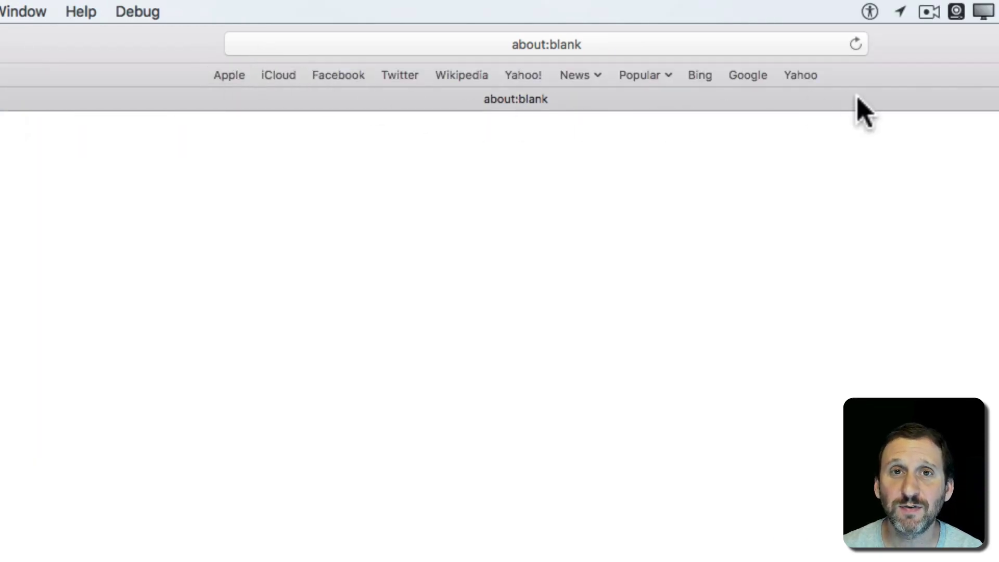
Step: Load apple.com from the Apple favorite, then browse and close the News folder's bookmarks
{"action": "left_click", "coordinate": [229, 78]}
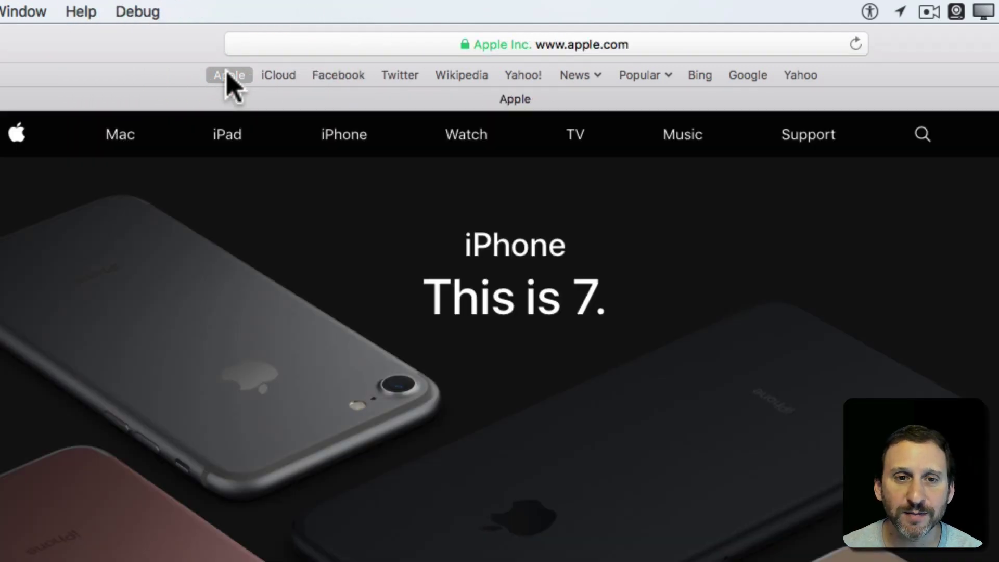
{"action": "left_click", "coordinate": [583, 76]}
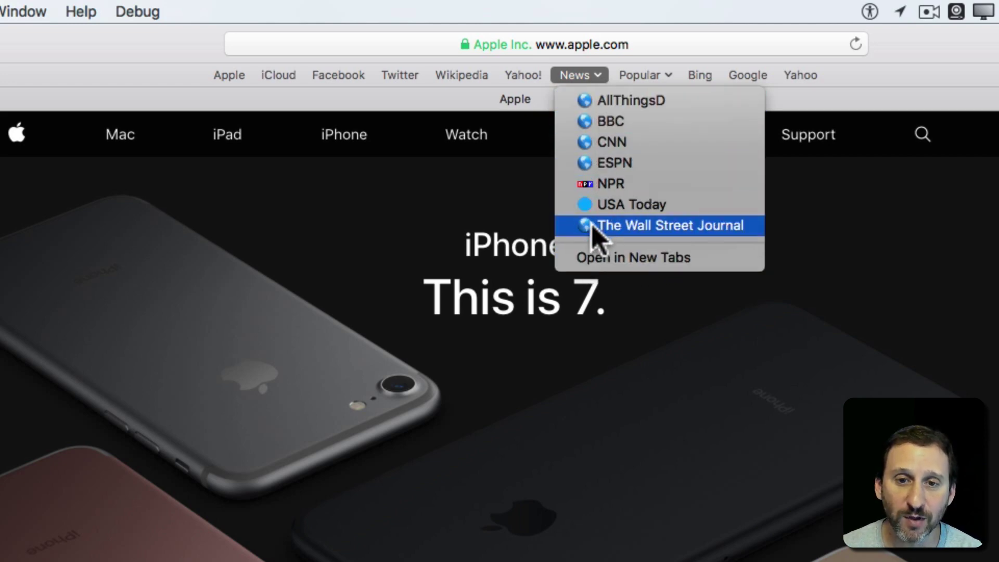
{"action": "left_click", "coordinate": [153, 45]}
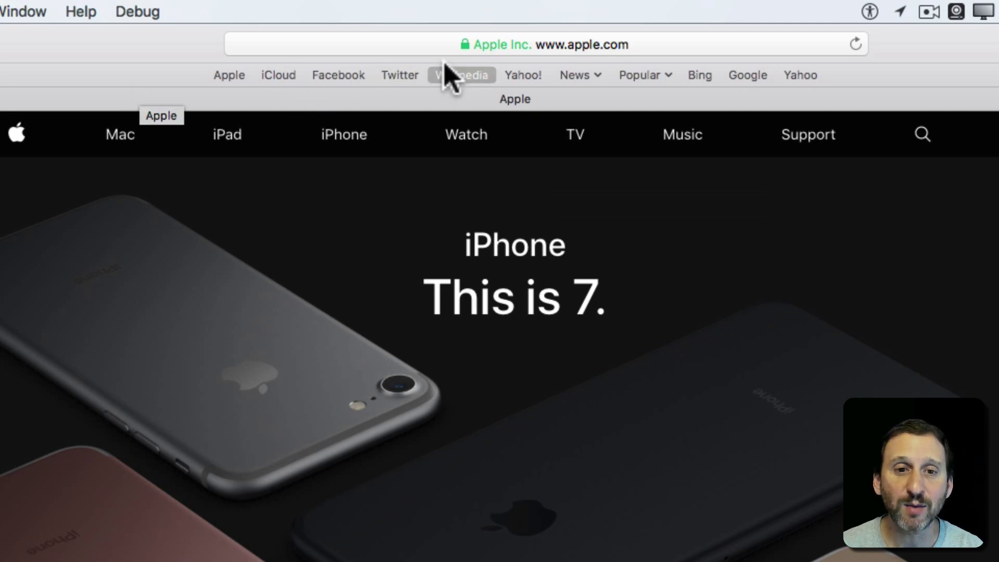
Step: Go to macmost.com from the address bar suggestion
{"action": "left_click", "coordinate": [561, 44]}
{"action": "type", "text": "macmost"}
{"action": "key", "text": "Return"}
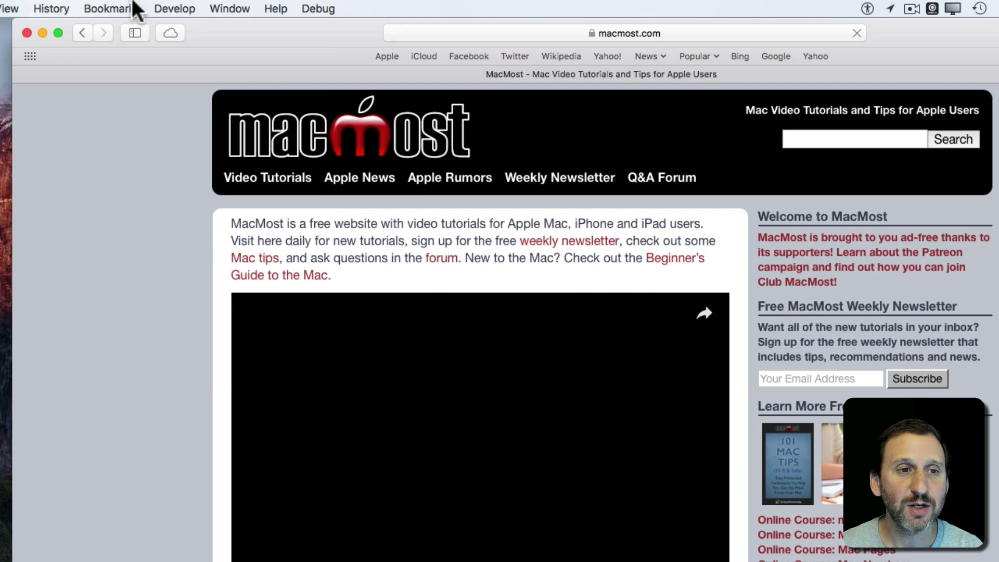
Step: Bookmark the MacMost page into the Favorites folder via Bookmarks > Add Bookmark
{"action": "left_click", "coordinate": [136, 7]}
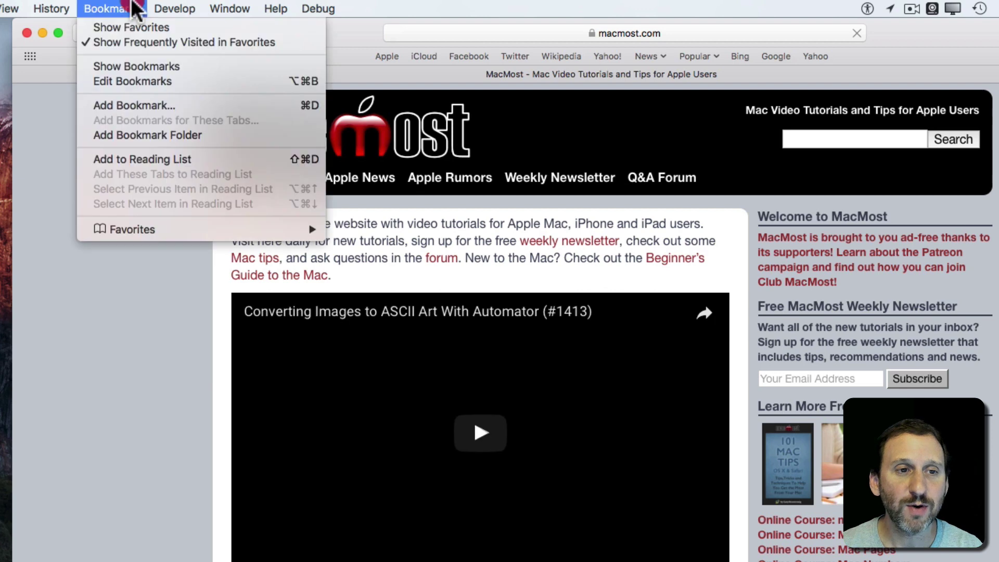
{"action": "left_click", "coordinate": [131, 103]}
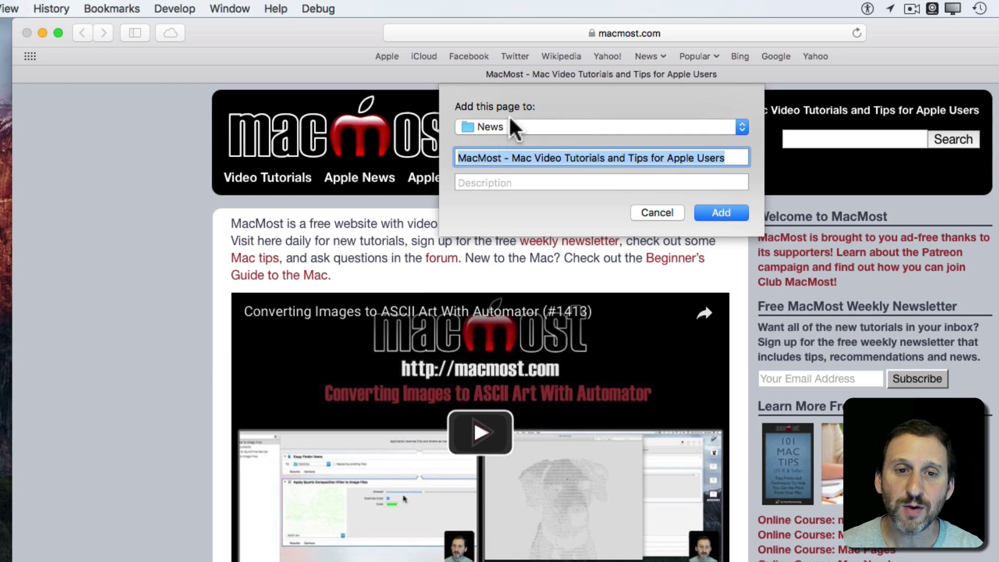
{"action": "left_click_drag", "start_coordinate": [509, 119], "coordinate": [506, 148]}
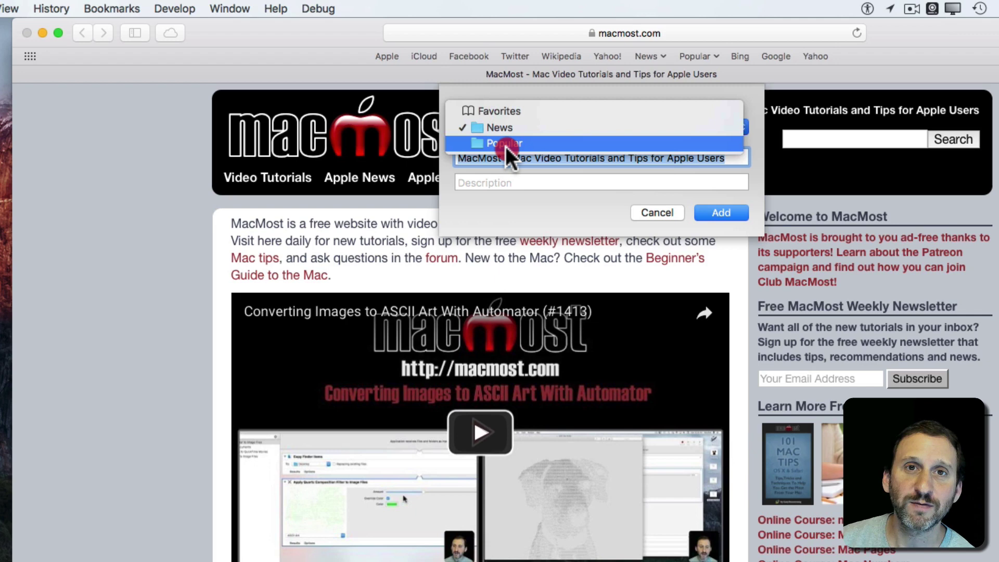
{"action": "left_click_drag", "start_coordinate": [505, 146], "coordinate": [499, 108]}
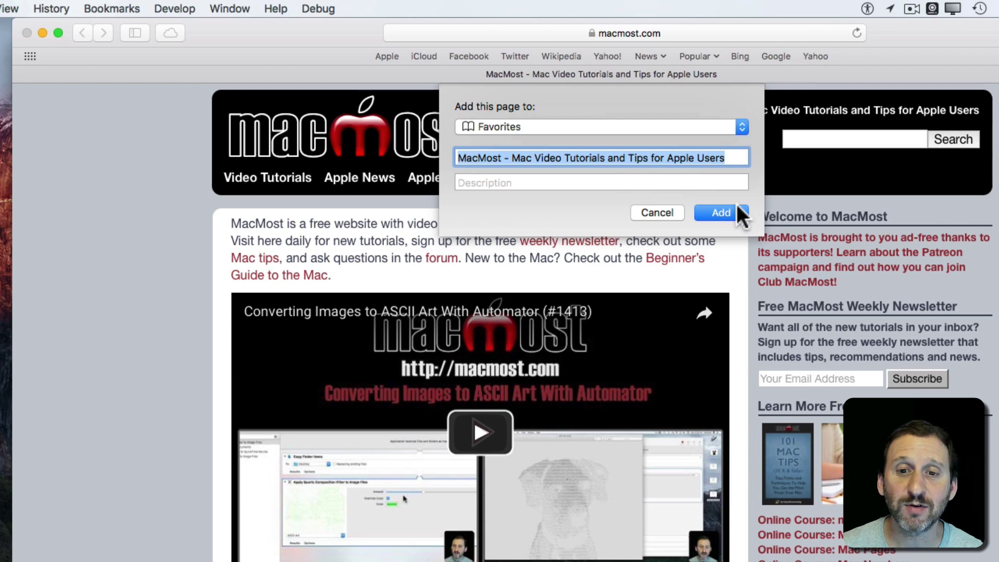
{"action": "left_click", "coordinate": [723, 210]}
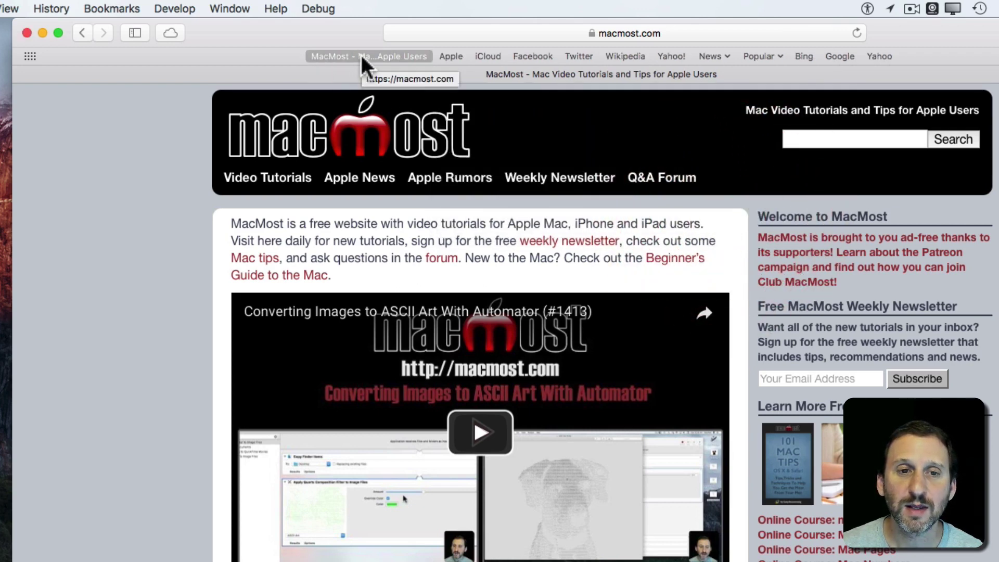
Step: Bookmark MacMost into the News folder with Cmd-D and confirm it appears there
{"action": "key", "text": "super+d"}
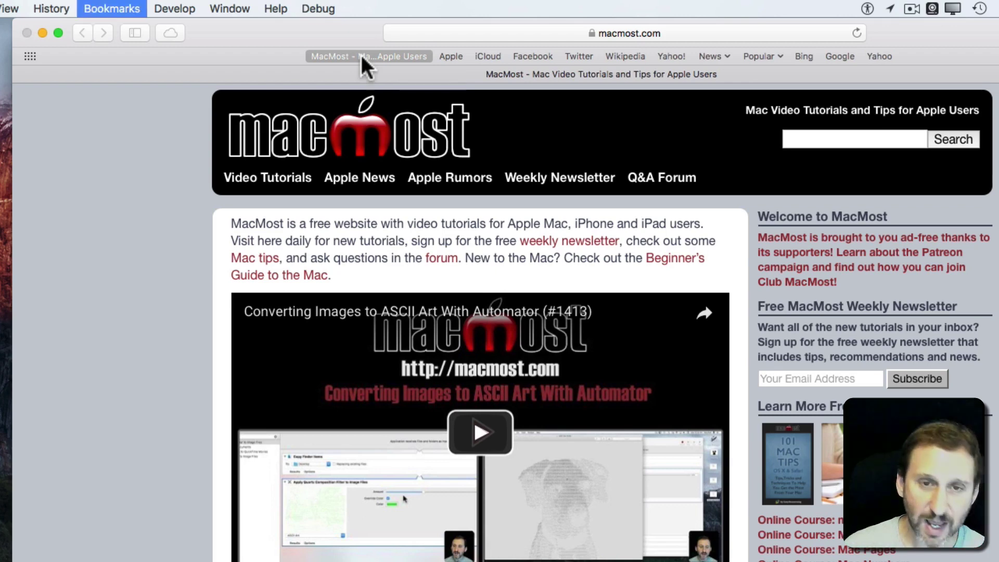
{"action": "left_click", "coordinate": [511, 127]}
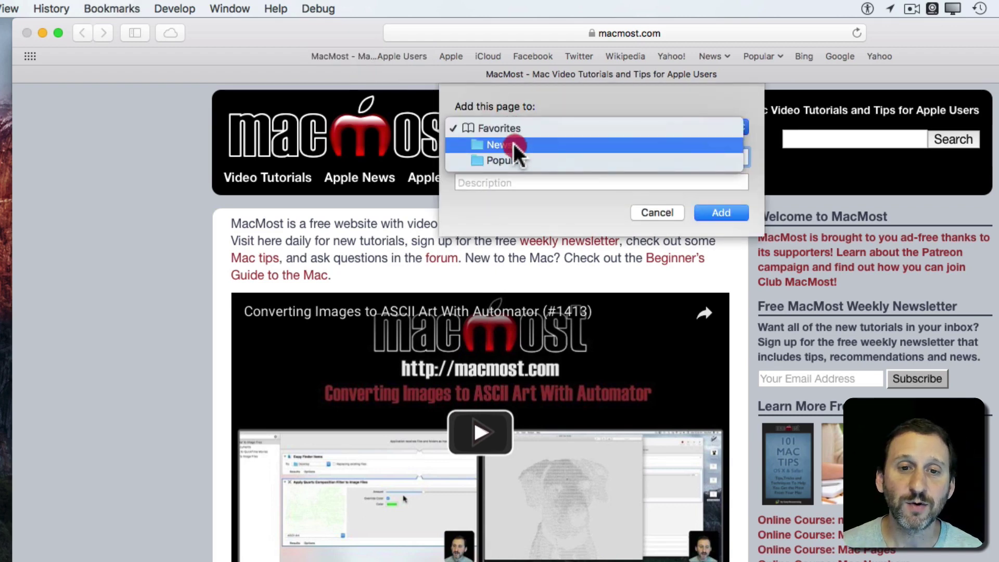
{"action": "left_click", "coordinate": [513, 142]}
{"action": "left_click", "coordinate": [726, 213]}
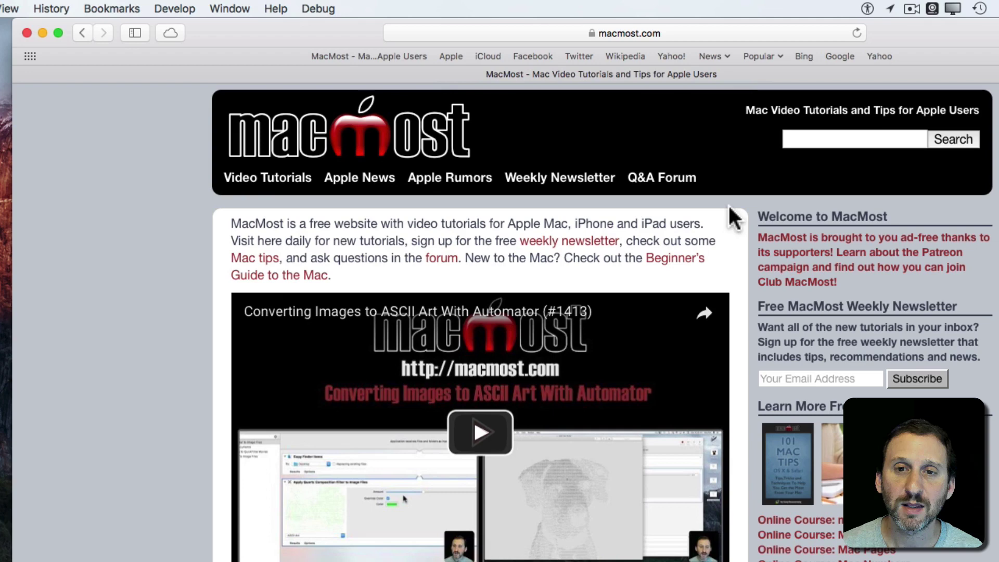
{"action": "left_click", "coordinate": [713, 56]}
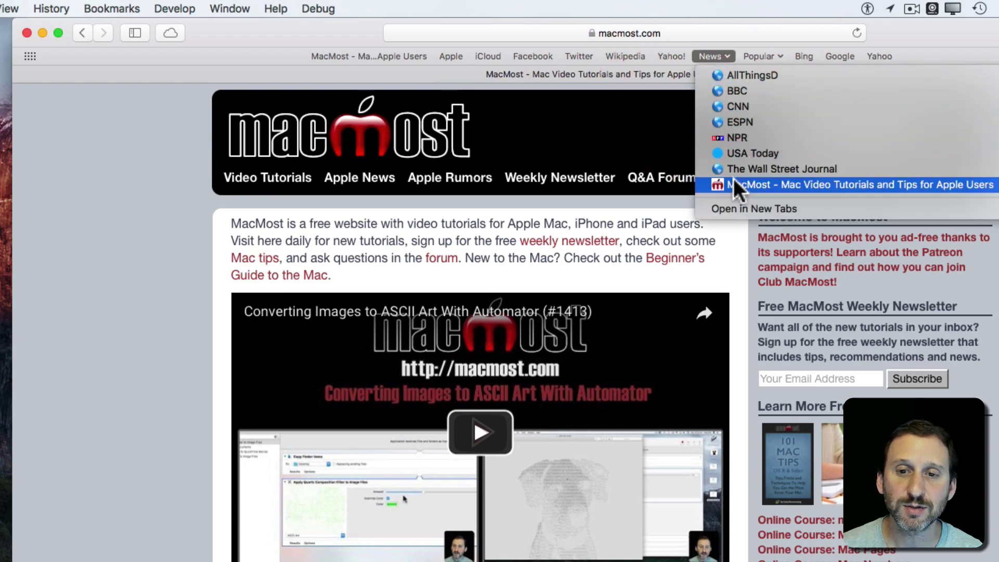
{"action": "left_click", "coordinate": [280, 50]}
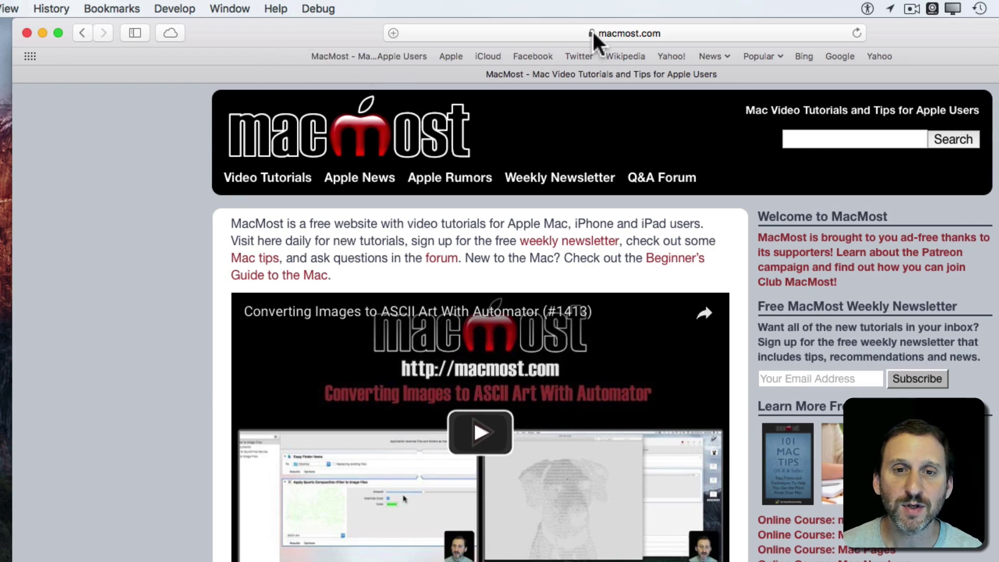
Step: Delete the top-level MacMost favorite and open MacMost from the News folder instead
{"action": "right_click", "coordinate": [389, 54]}
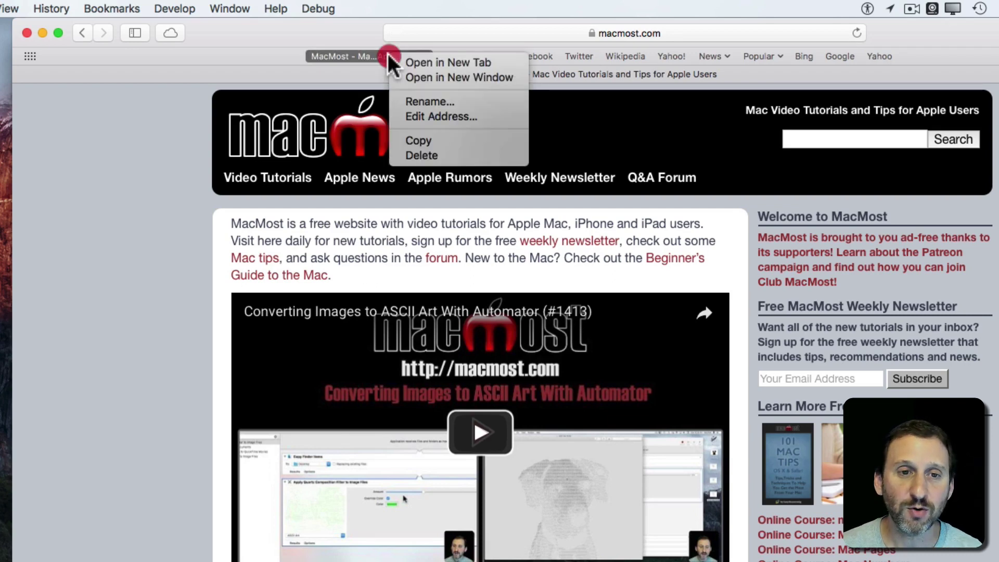
{"action": "left_click", "coordinate": [411, 154]}
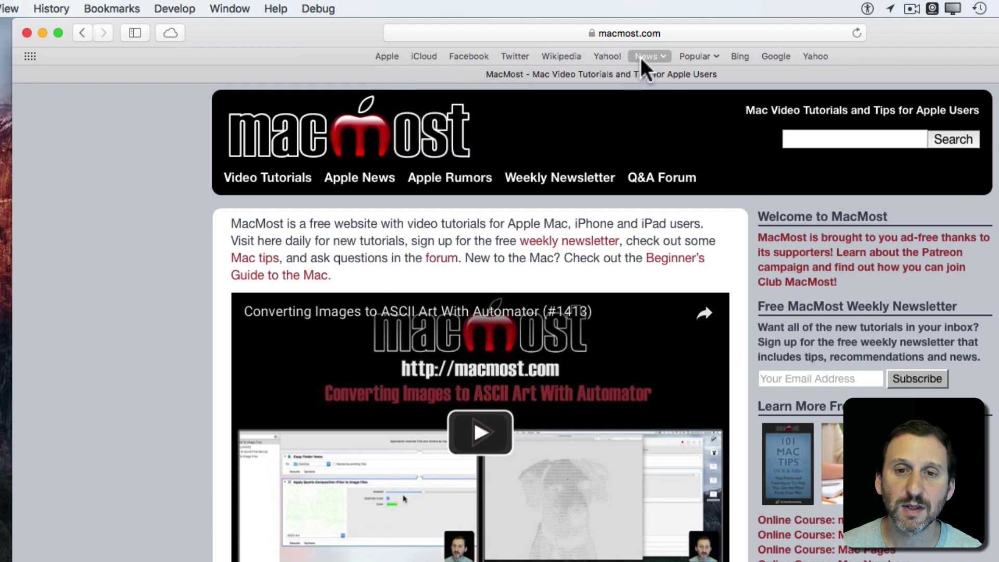
{"action": "left_click", "coordinate": [643, 57]}
{"action": "left_click", "coordinate": [676, 184]}
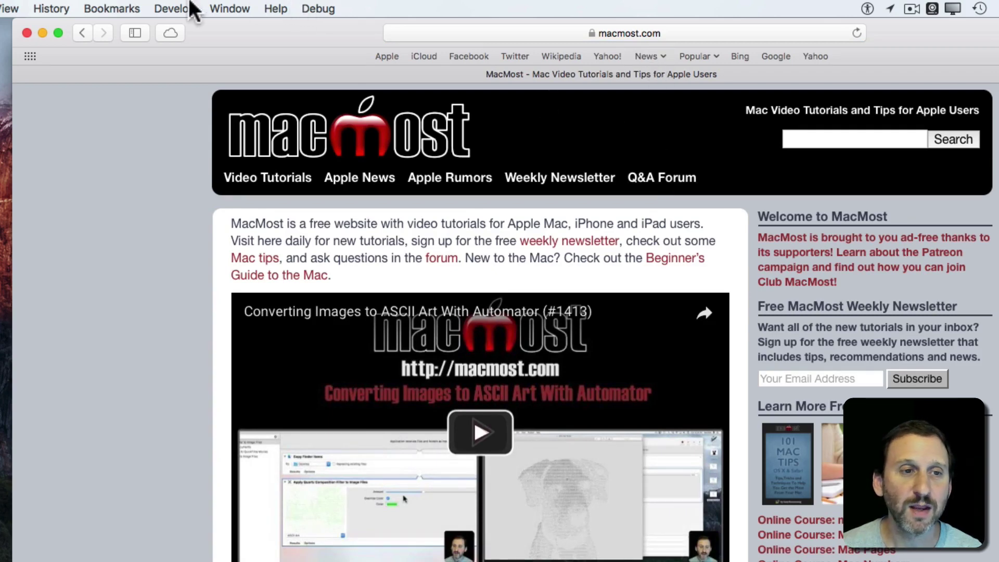
{"action": "left_click", "coordinate": [104, 7]}
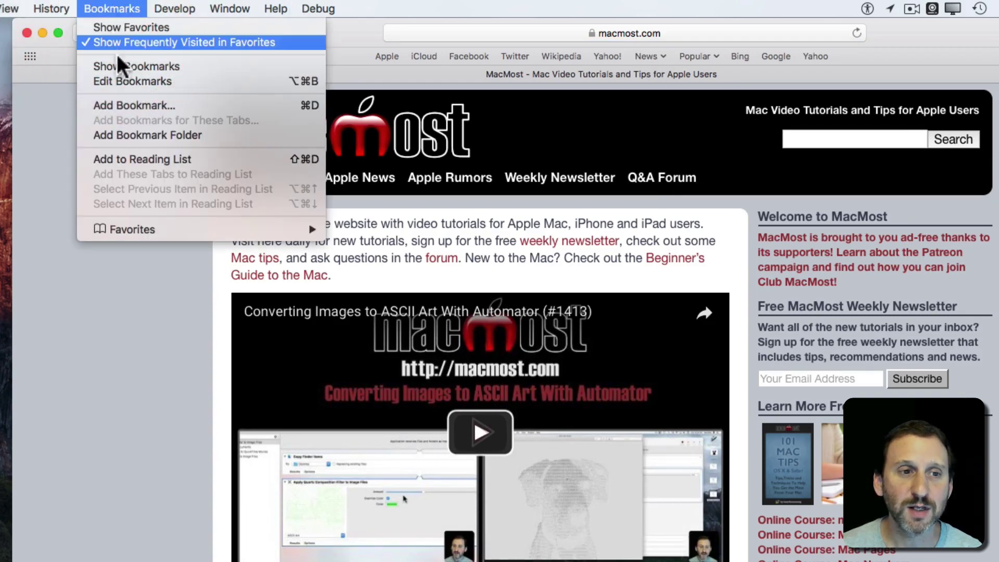
Step: In Edit Bookmarks, expand Favorites and News, delete MacMost, then undo to restore it
{"action": "left_click", "coordinate": [117, 77]}
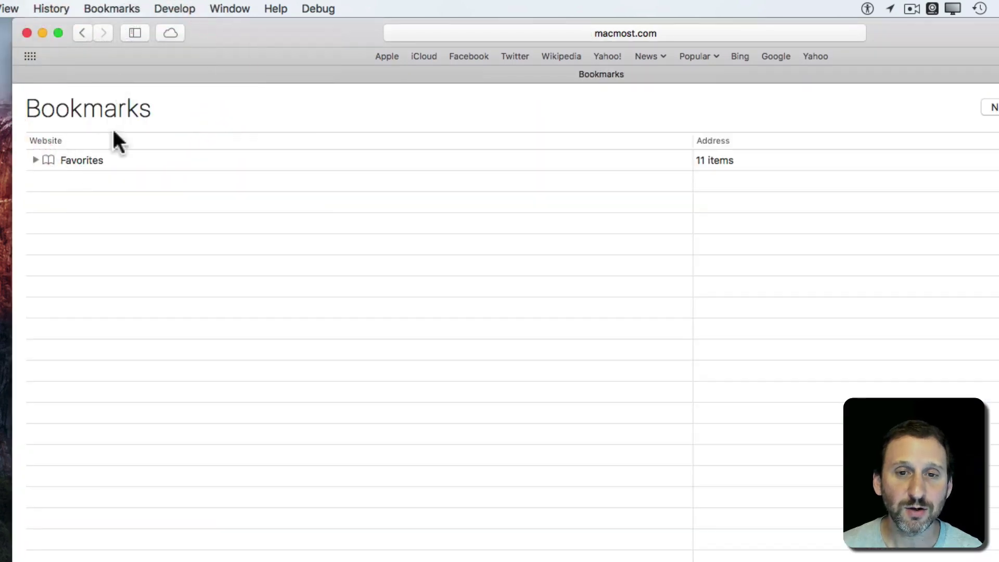
{"action": "left_click", "coordinate": [36, 159]}
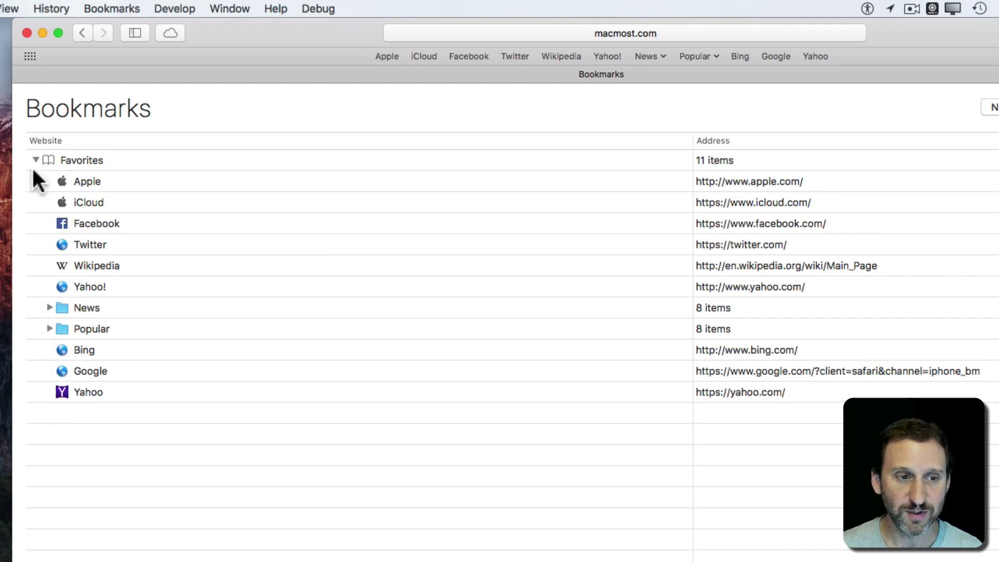
{"action": "left_click", "coordinate": [49, 307]}
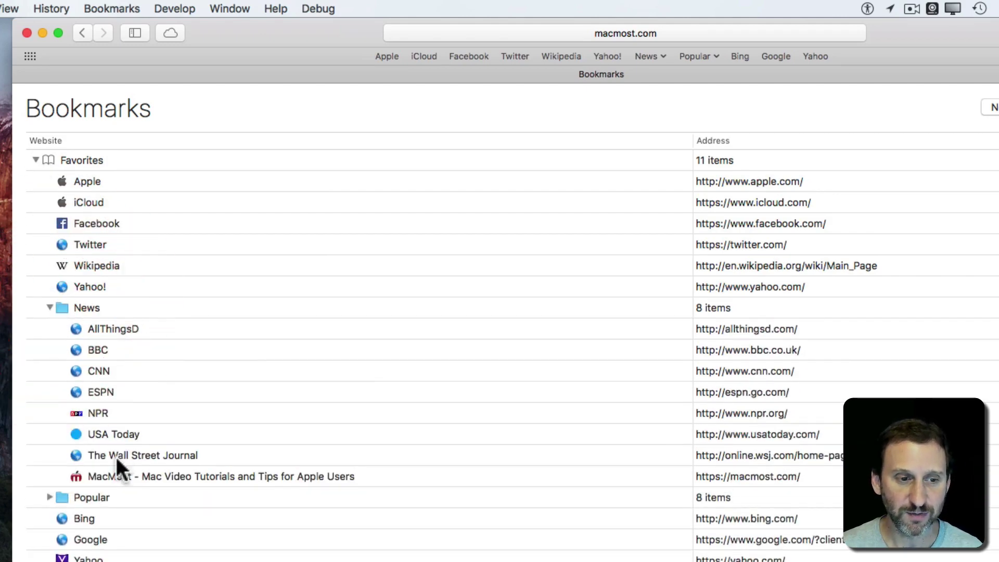
{"action": "left_click", "coordinate": [107, 468]}
{"action": "key", "text": "BackSpace"}
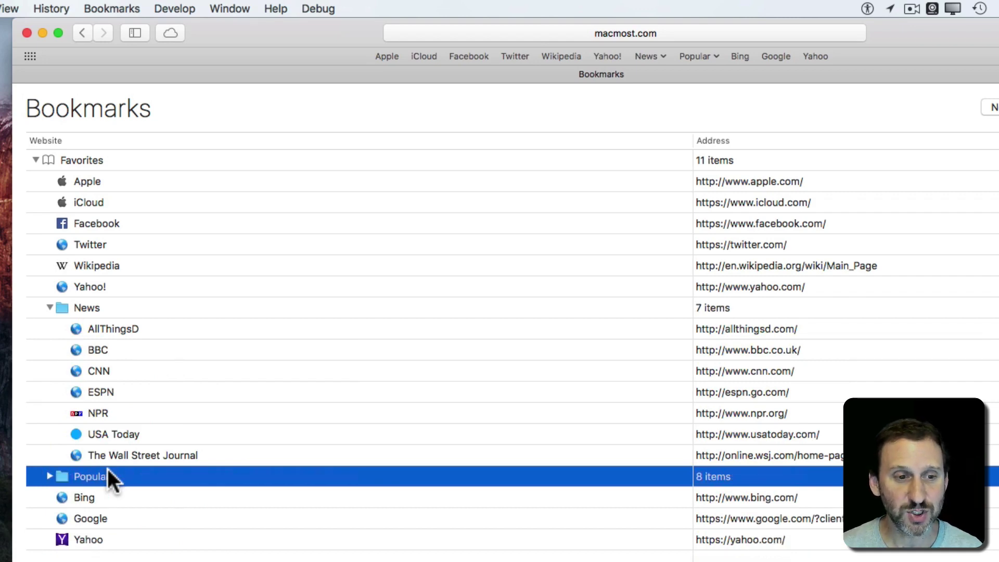
{"action": "key", "text": "super+z"}
{"action": "left_click", "coordinate": [230, 476]}
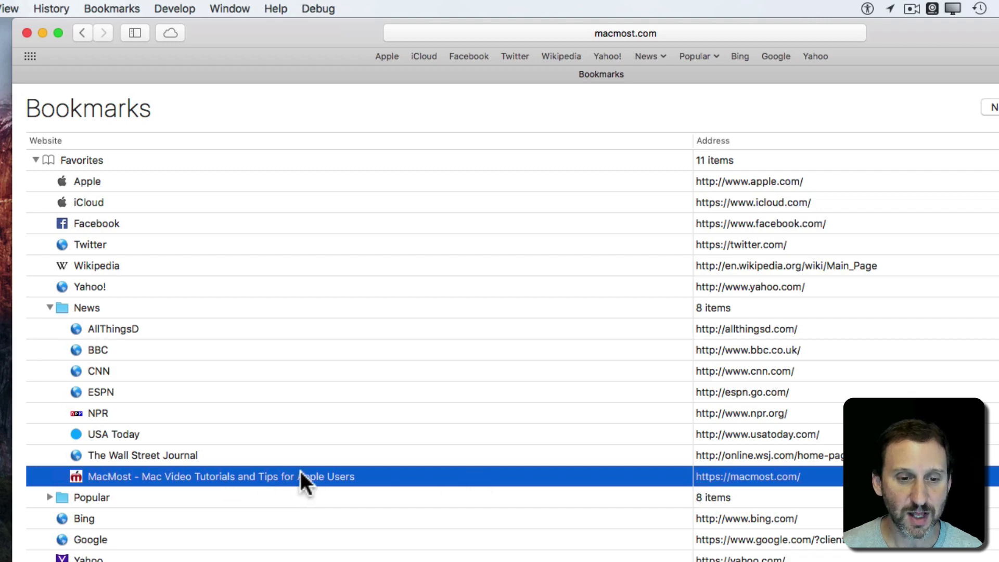
{"action": "left_click", "coordinate": [284, 473]}
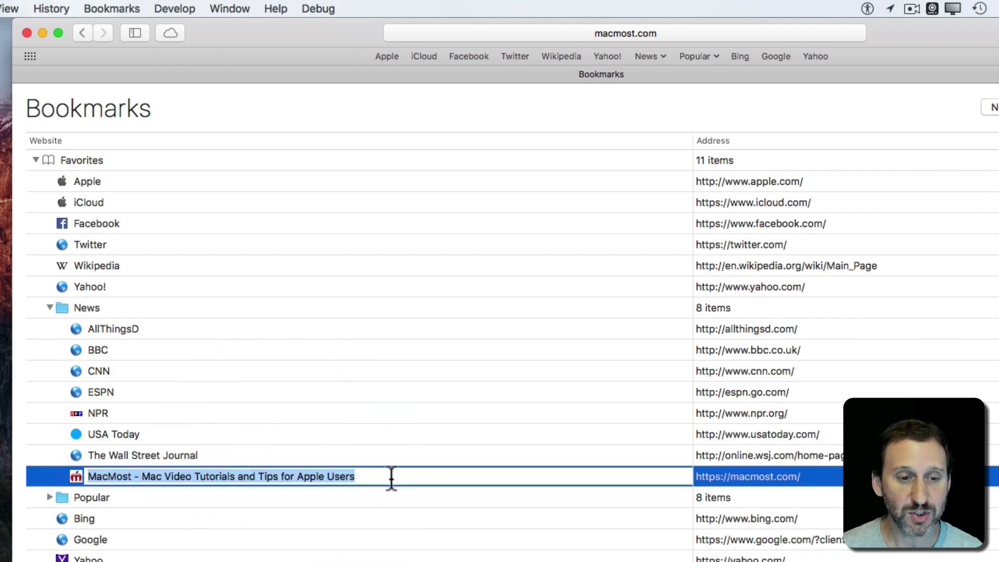
{"action": "type", "text": "MacMost"}
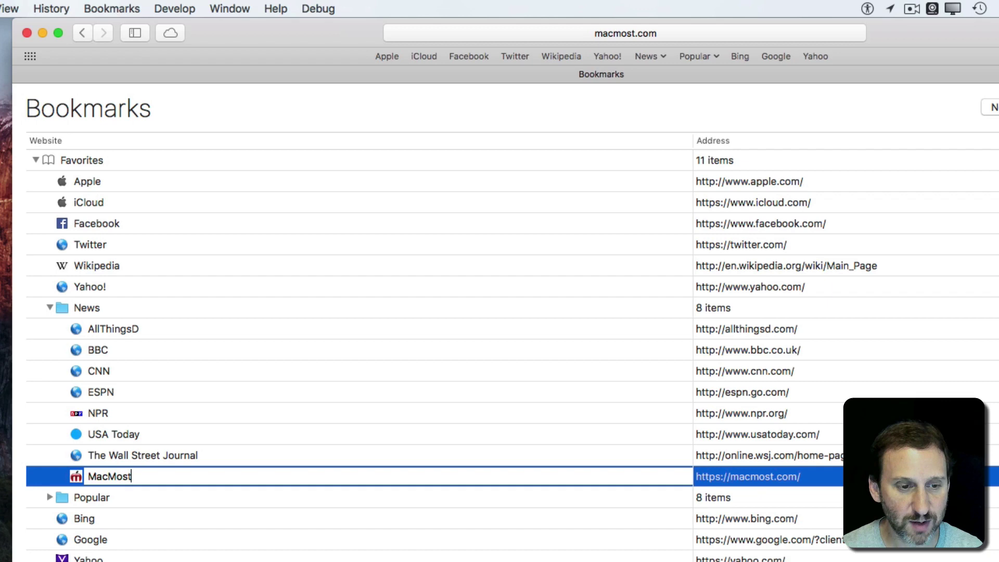
{"action": "key", "text": "Return"}
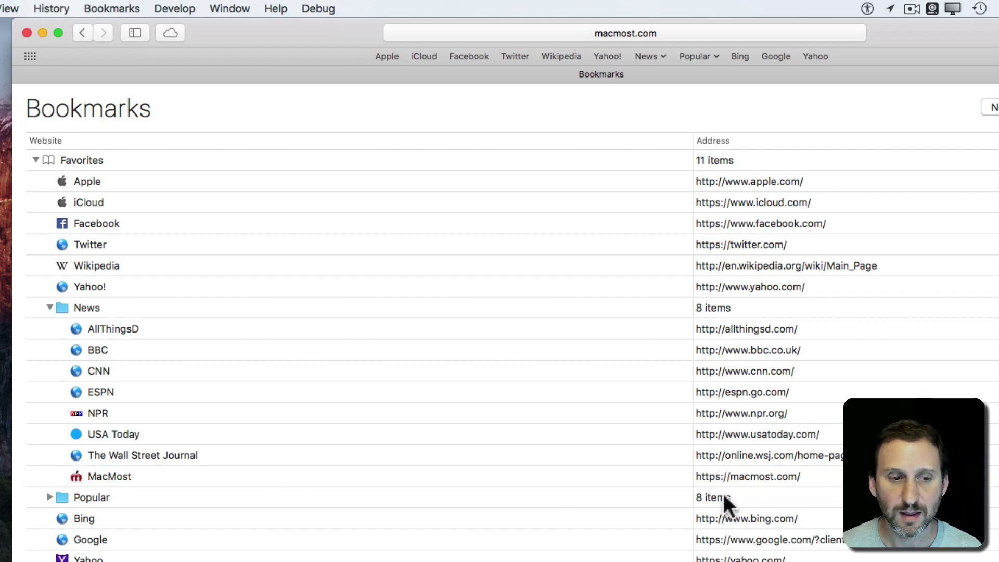
{"action": "left_click", "coordinate": [770, 477]}
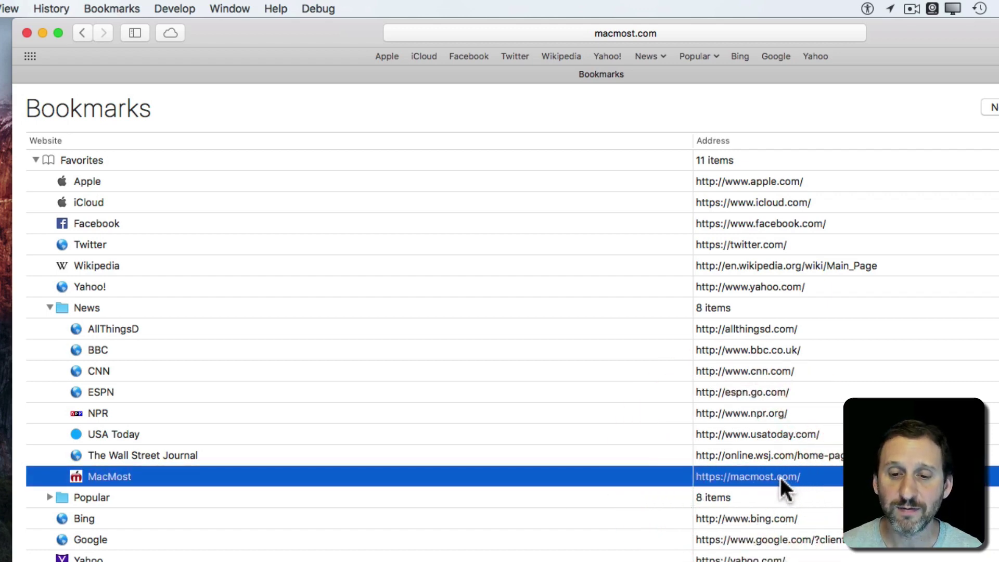
{"action": "left_click", "coordinate": [779, 477]}
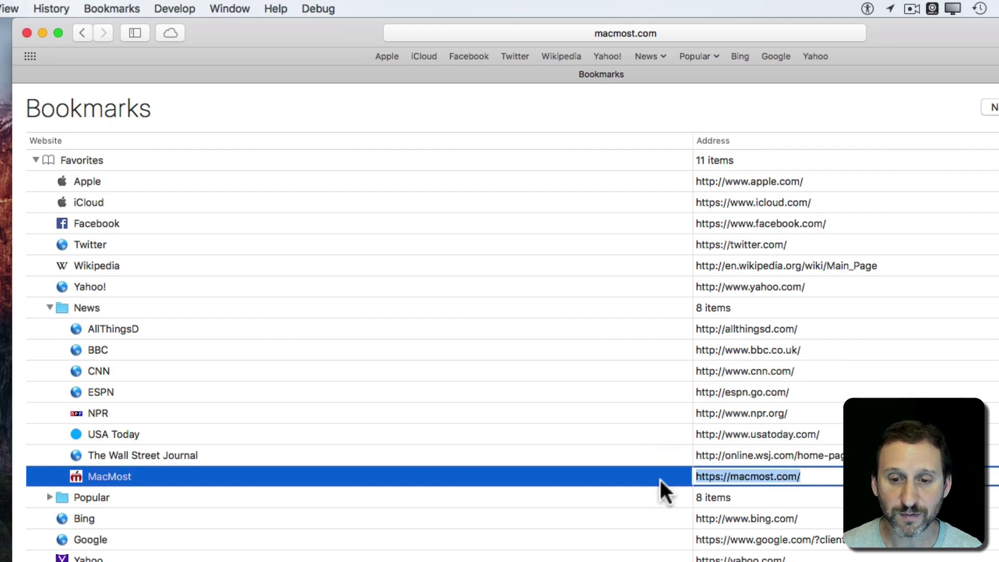
{"action": "left_click", "coordinate": [513, 433]}
Step: Drag MacMost from News into Favorites and position it first on the Favorites bar
{"action": "left_click", "coordinate": [142, 475]}
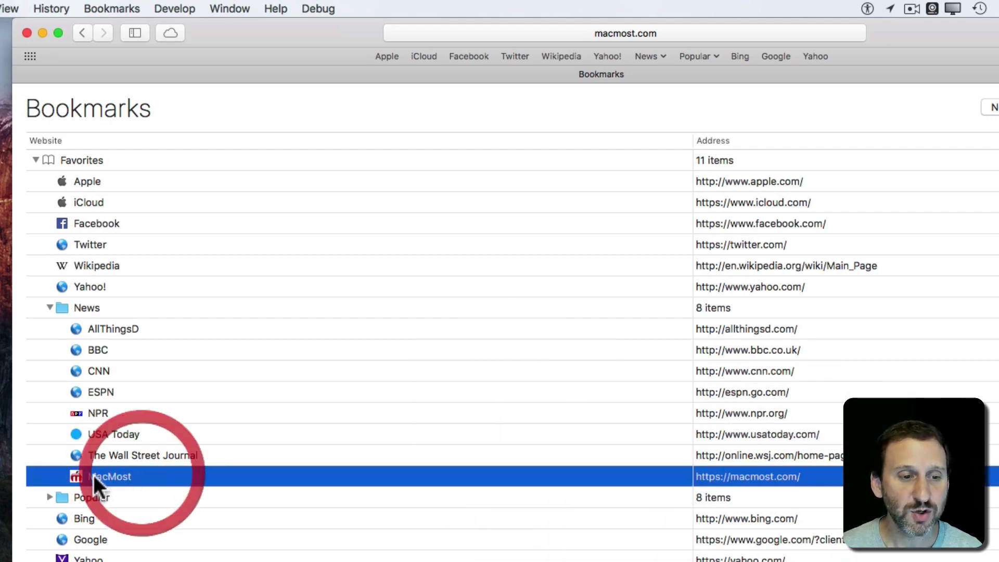
{"action": "left_click_drag", "start_coordinate": [93, 475], "coordinate": [93, 171]}
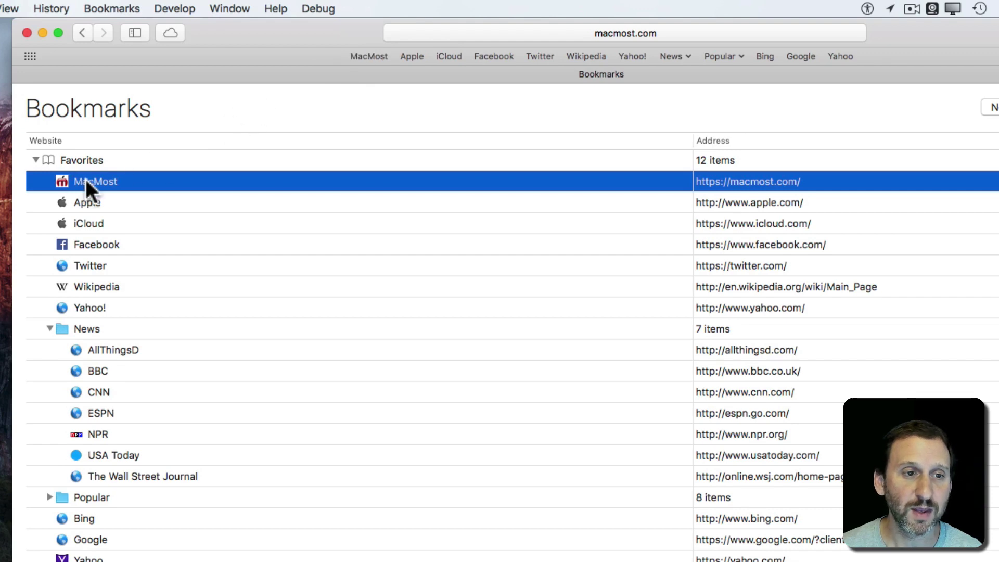
{"action": "left_click_drag", "start_coordinate": [85, 179], "coordinate": [86, 226]}
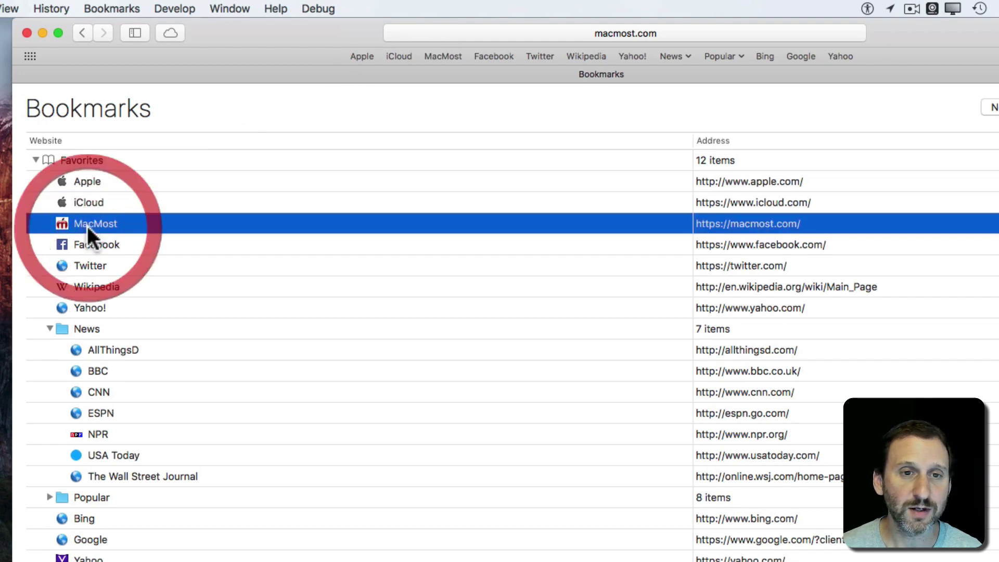
{"action": "left_click", "coordinate": [35, 160]}
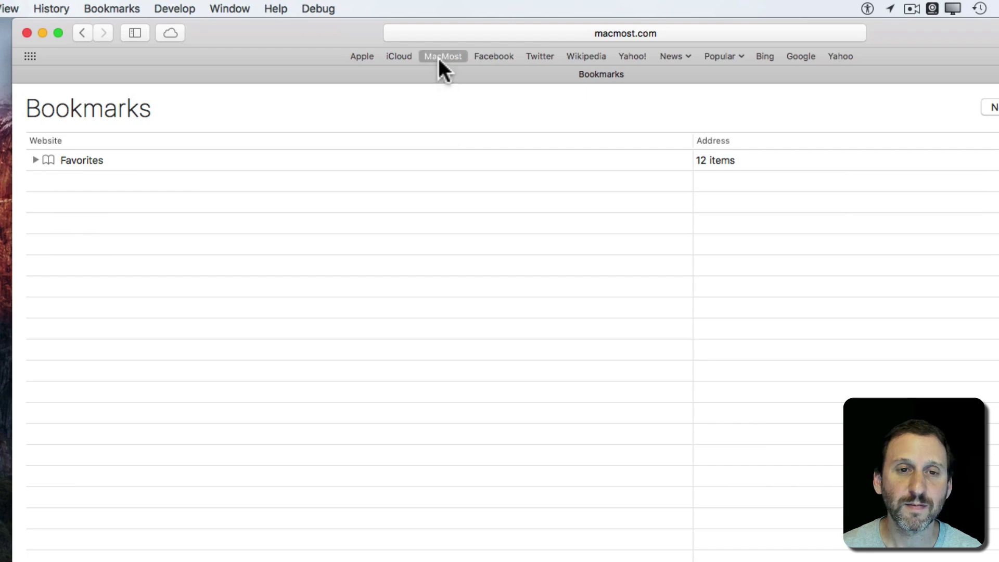
{"action": "left_click_drag", "start_coordinate": [438, 57], "coordinate": [357, 27]}
{"action": "left_click_drag", "start_coordinate": [357, 26], "coordinate": [360, 27]}
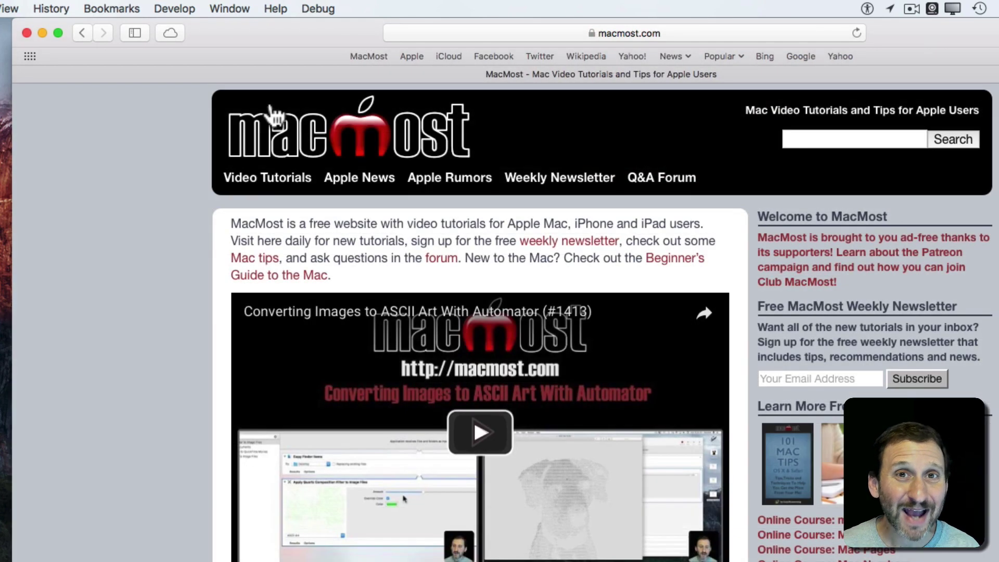
Step: Open Wikipedia from the Favorites and go to its Arts portal
{"action": "left_click", "coordinate": [665, 31]}
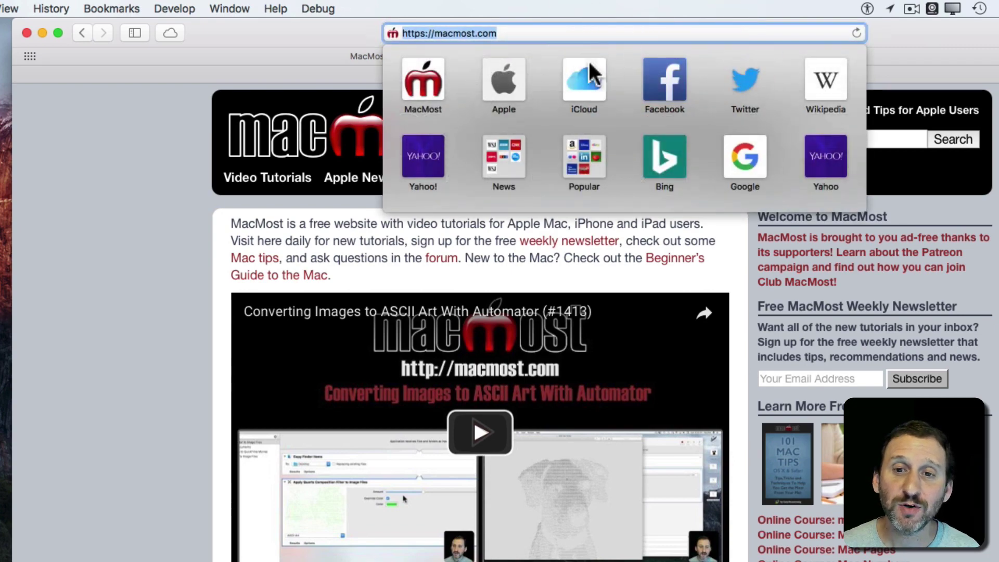
{"action": "left_click", "coordinate": [826, 83]}
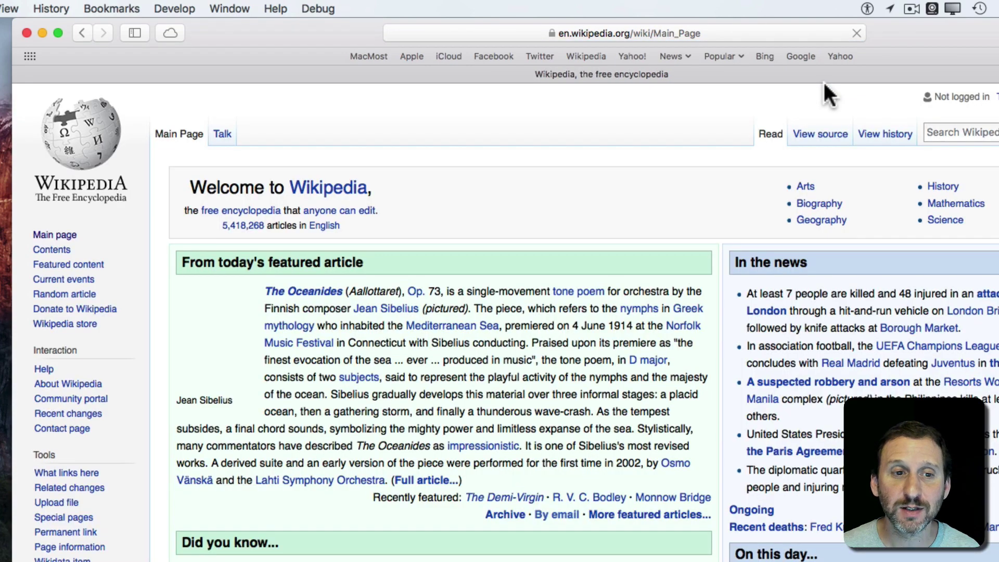
{"action": "left_click", "coordinate": [805, 187]}
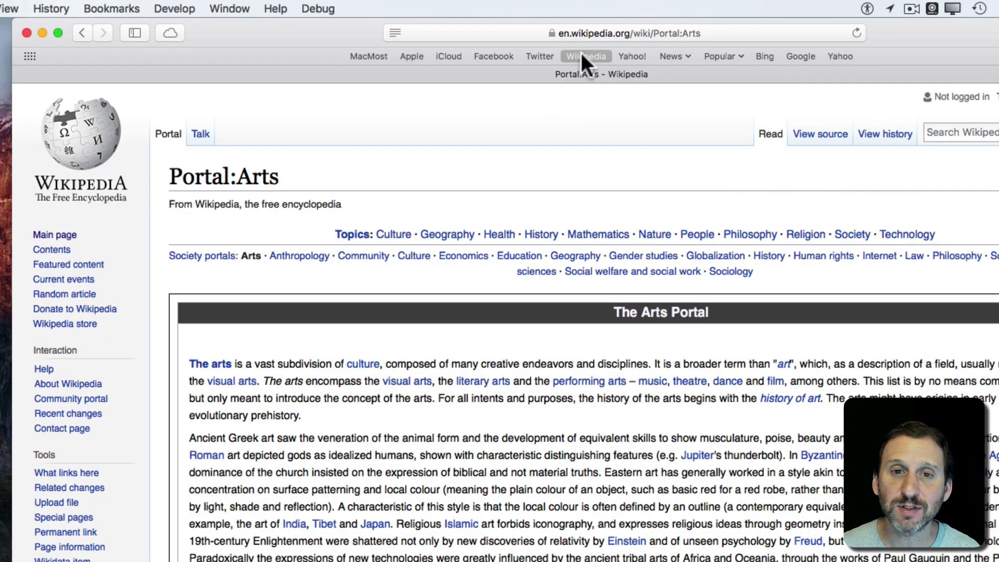
Step: Drag the Portal:Arts page into the Favorites grid right after MacMost and verify it
{"action": "left_click", "coordinate": [600, 32]}
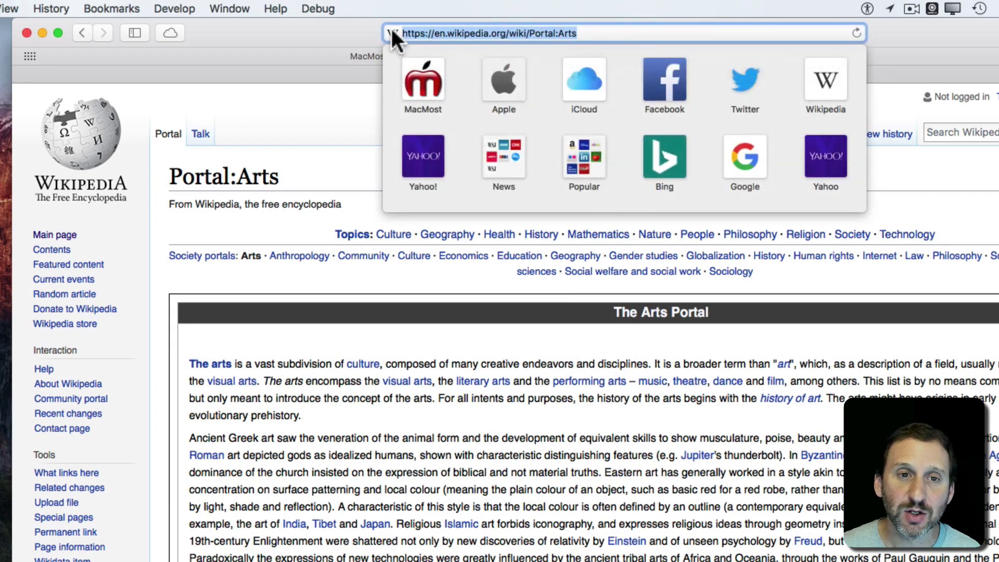
{"action": "left_click_drag", "start_coordinate": [391, 33], "coordinate": [498, 78]}
{"action": "left_click", "coordinate": [333, 33]}
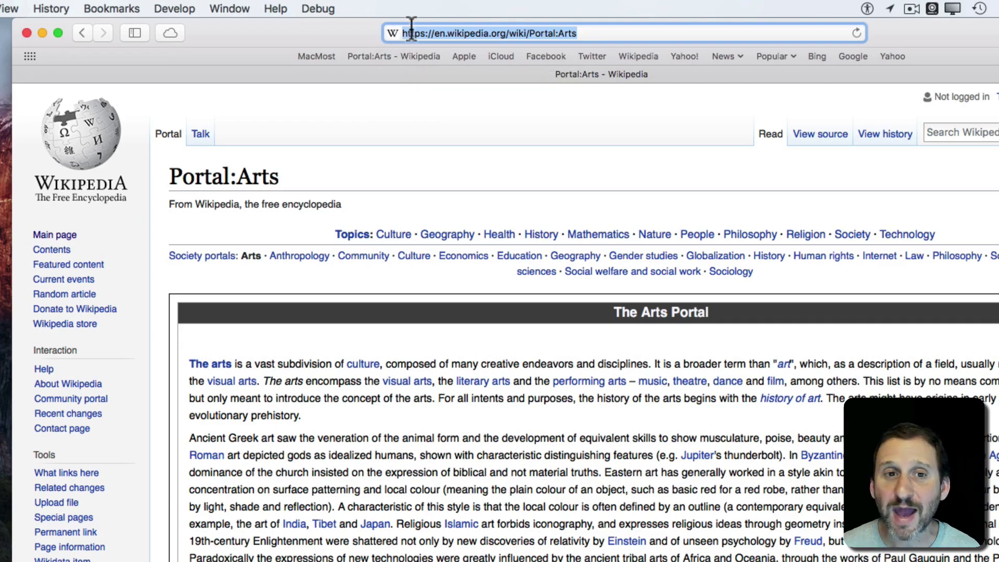
{"action": "left_click", "coordinate": [593, 33]}
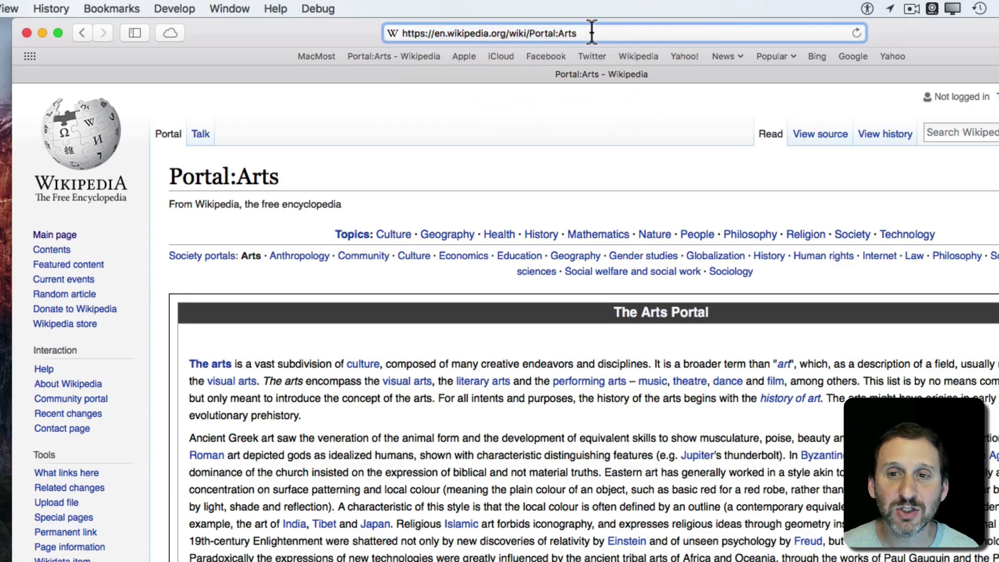
{"action": "left_click", "coordinate": [497, 100]}
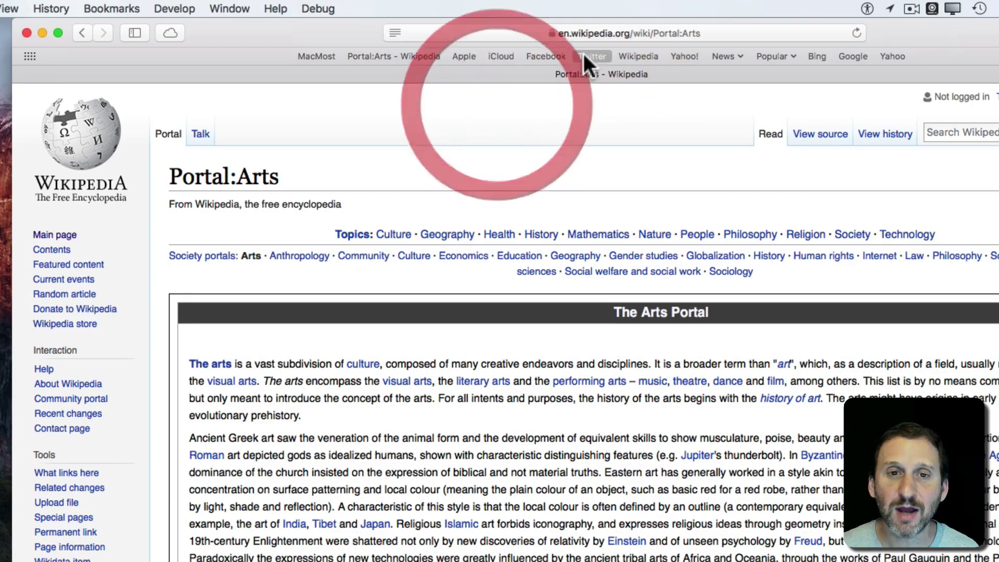
{"action": "left_click", "coordinate": [645, 33]}
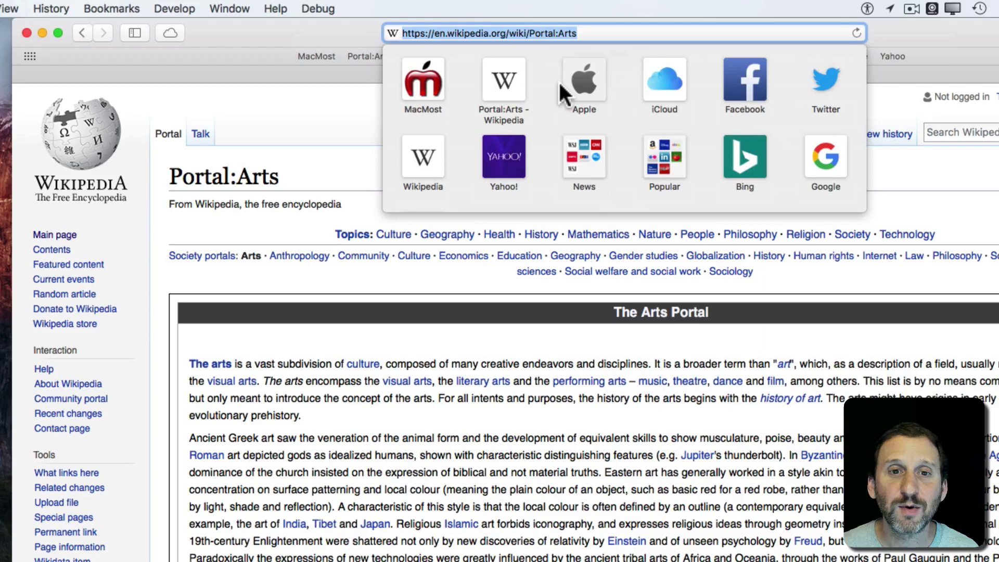
{"action": "key", "text": "Escape"}
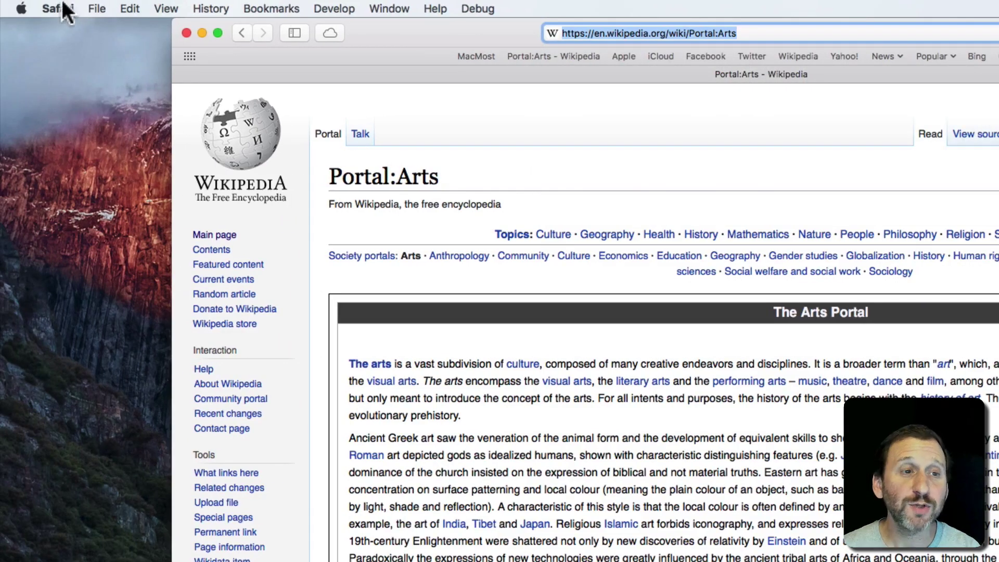
Step: Open Safari Preferences' General pane to make new windows and tabs open with Favorites
{"action": "left_click", "coordinate": [57, 8]}
{"action": "left_click", "coordinate": [66, 63]}
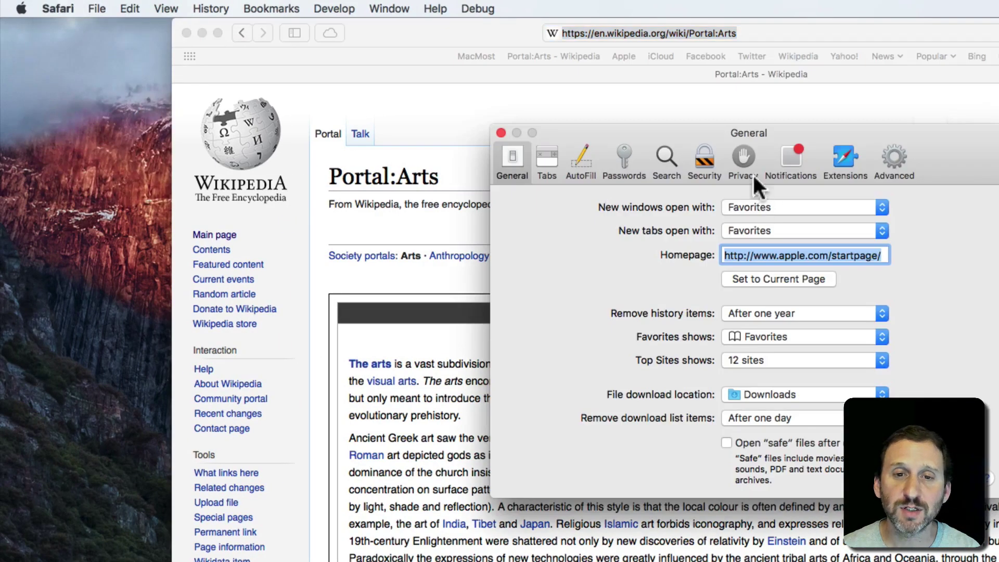
{"action": "left_click", "coordinate": [659, 154]}
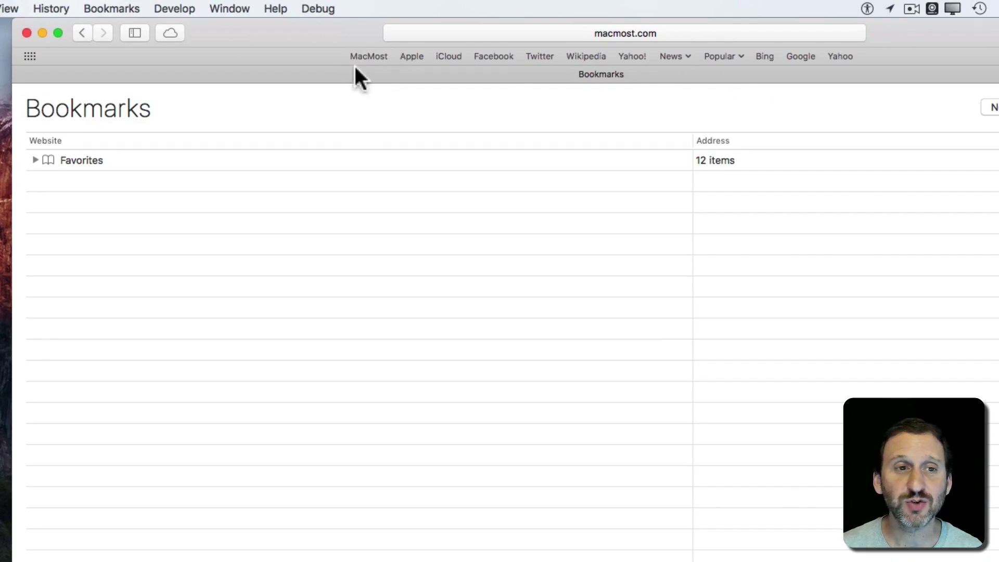
Step: Show the Favorites page without the sidebar, open the News tile, then return to all favorites
{"action": "left_click", "coordinate": [127, 7]}
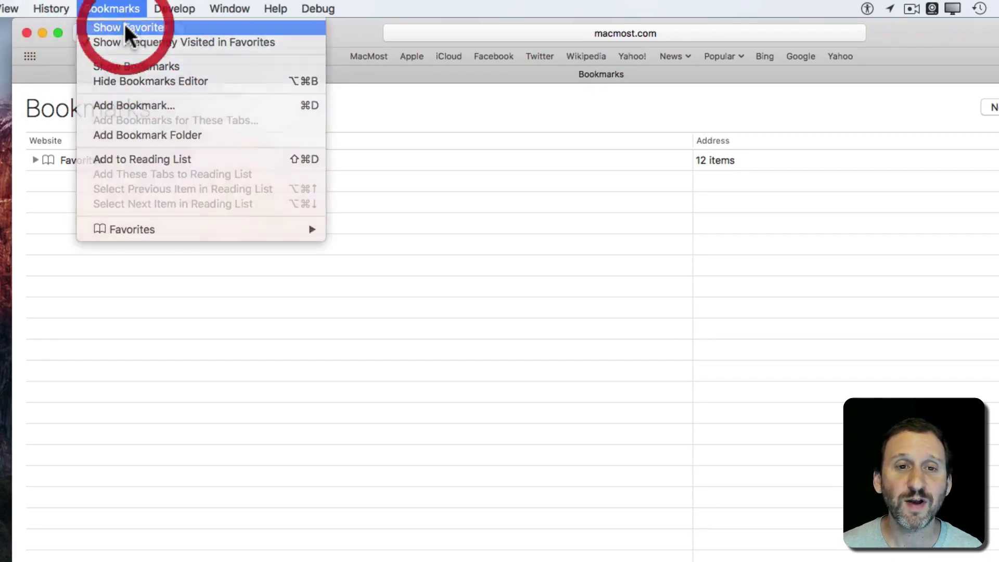
{"action": "left_click", "coordinate": [124, 24]}
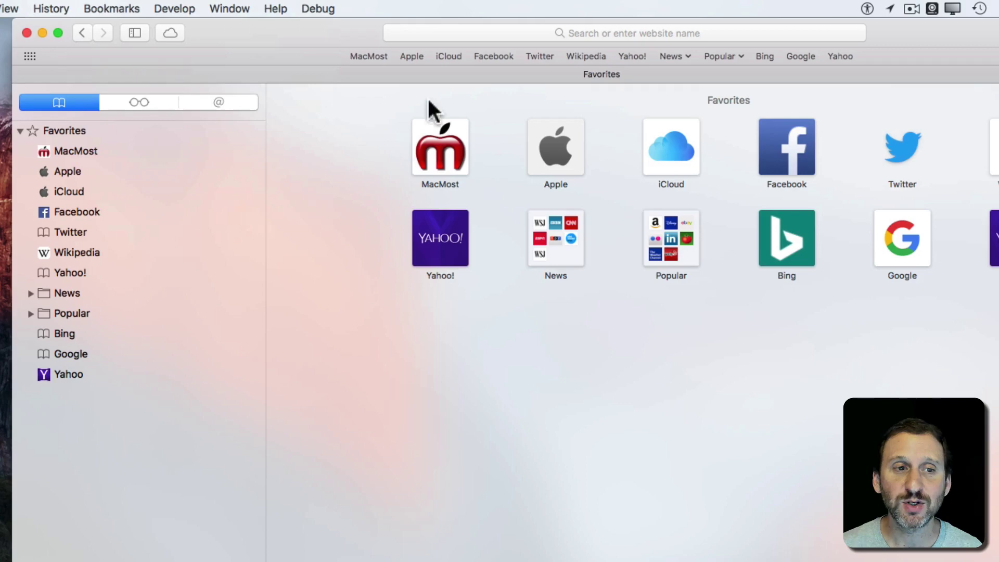
{"action": "left_click", "coordinate": [135, 32]}
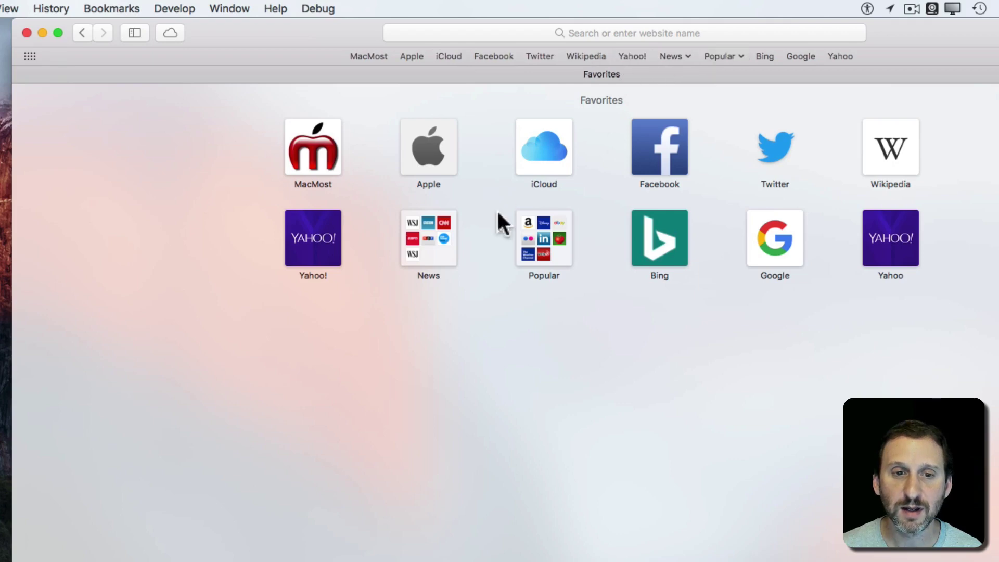
{"action": "left_click", "coordinate": [428, 244]}
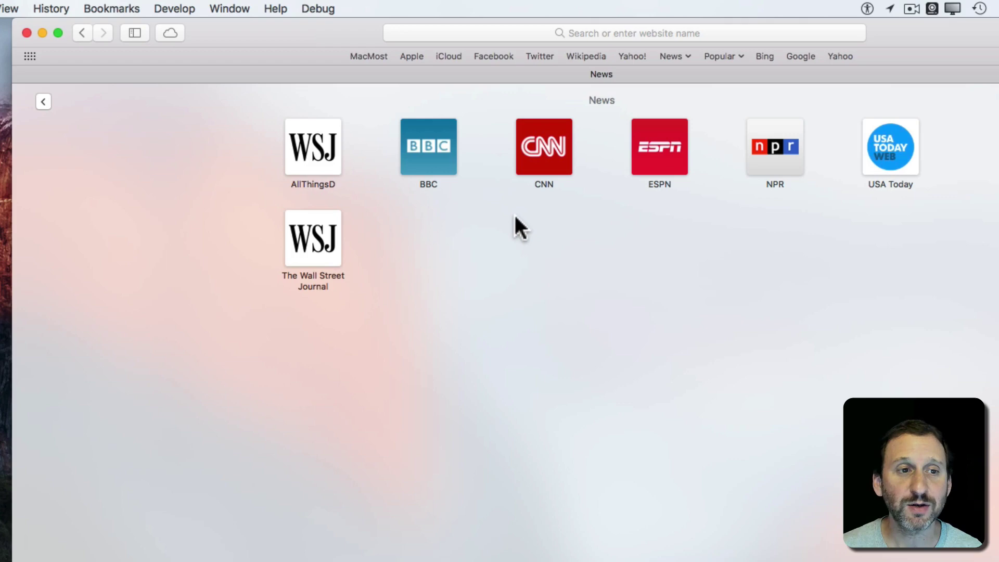
{"action": "left_click", "coordinate": [44, 102]}
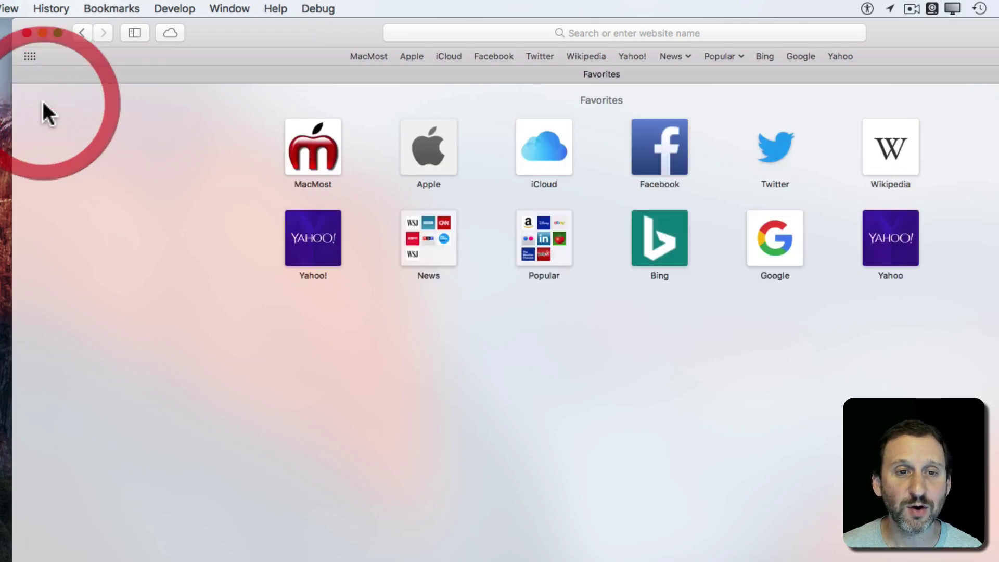
Step: Open the MacMost site and show the bookmarks sidebar with the Favorites list expanded
{"action": "left_click", "coordinate": [320, 147]}
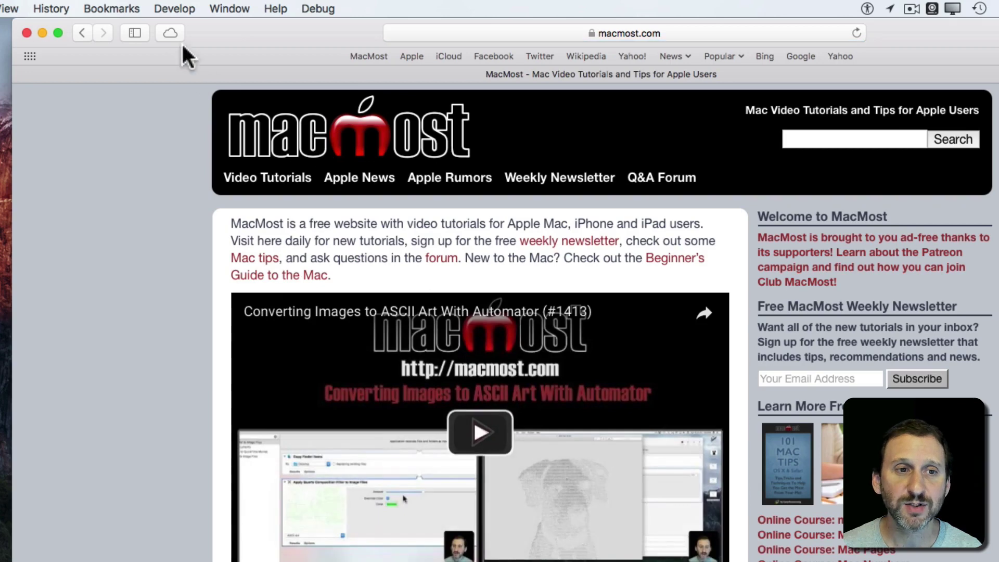
{"action": "left_click", "coordinate": [135, 33]}
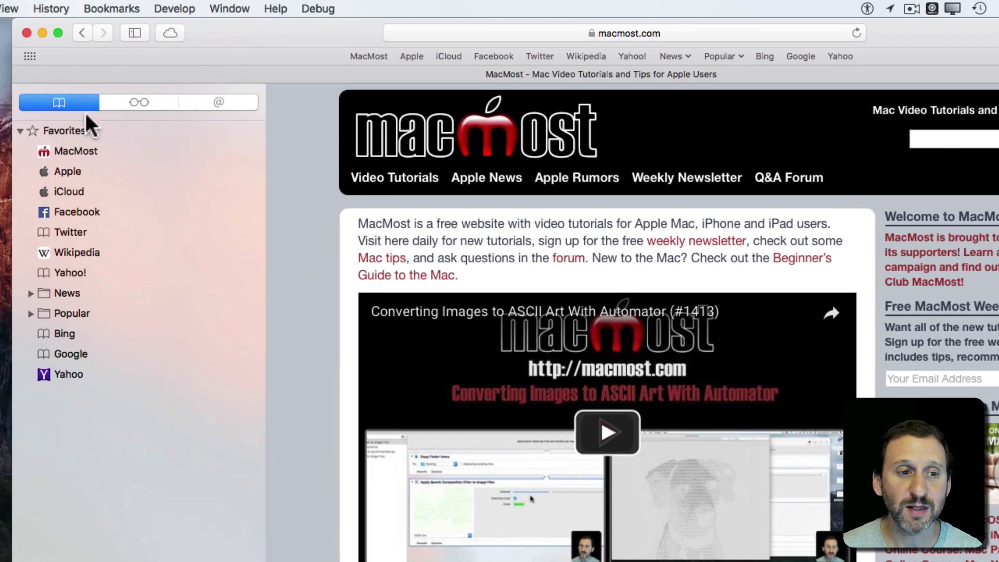
{"action": "left_click", "coordinate": [21, 131]}
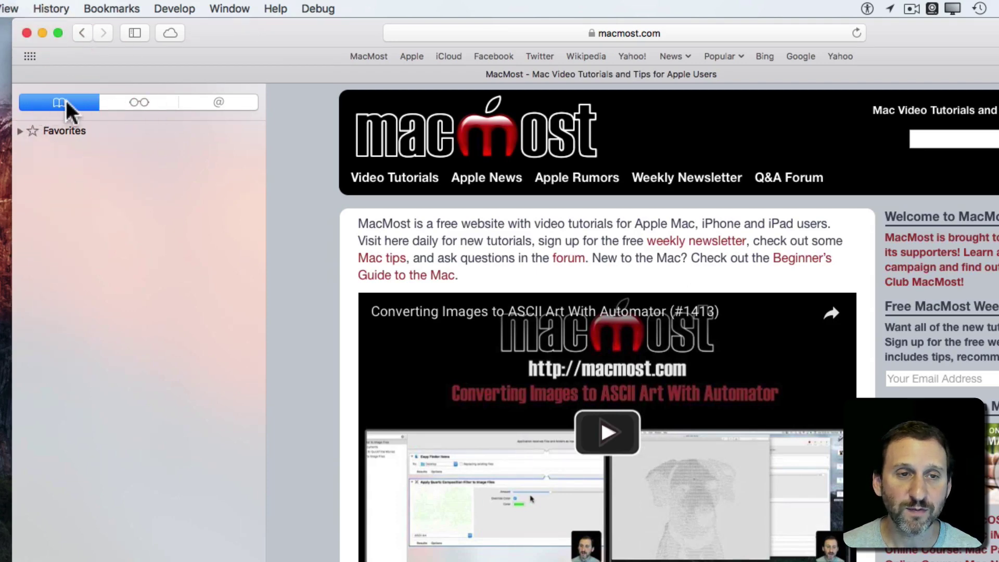
{"action": "left_click", "coordinate": [19, 131]}
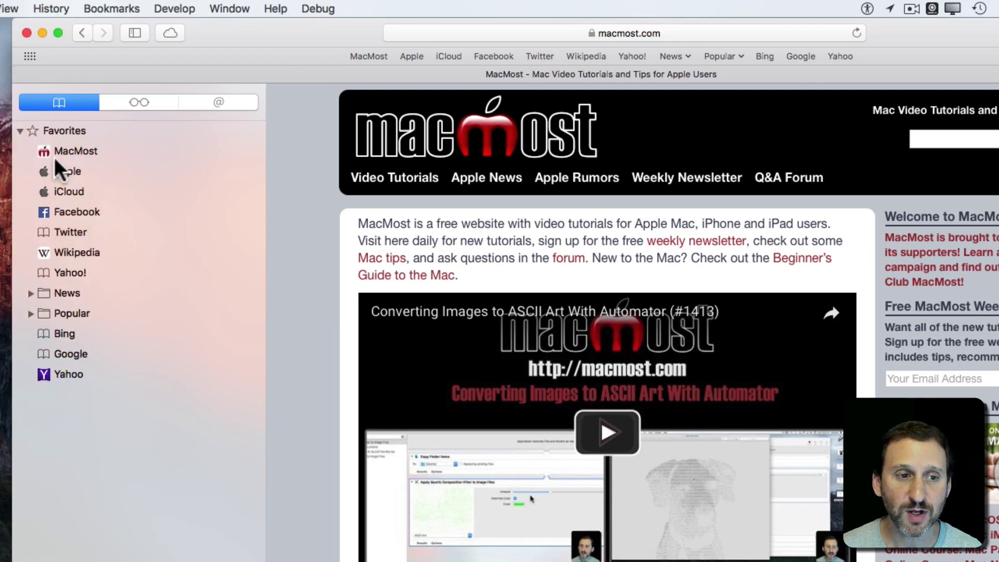
Step: Add the page's URL as a favorite, remove the duplicate, then bring up MacMost's context menu
{"action": "left_click", "coordinate": [594, 32]}
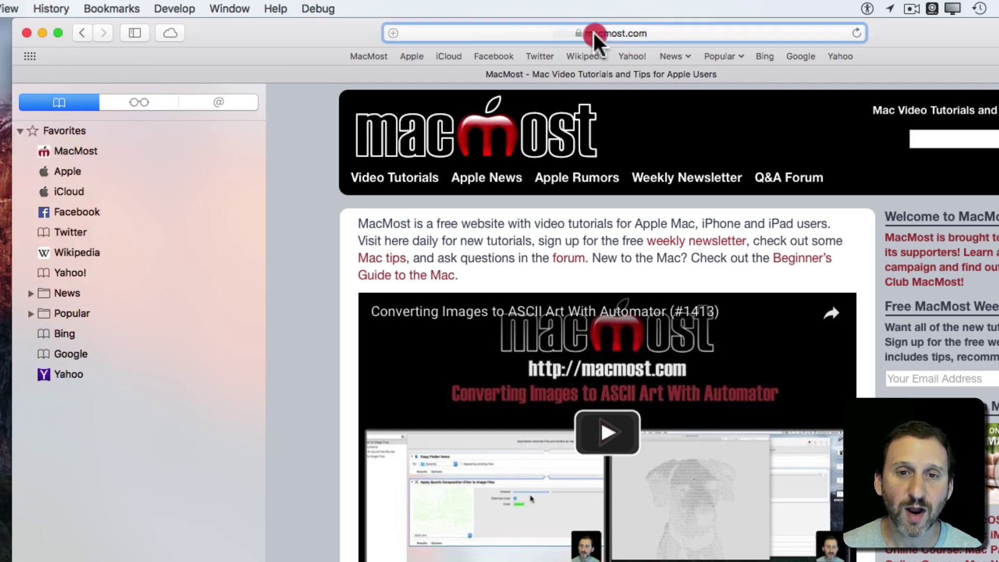
{"action": "mouse_move", "coordinate": [393, 32]}
{"action": "left_mouse_down"}
{"action": "mouse_move", "coordinate": [158, 211]}
{"action": "mouse_move", "coordinate": [73, 183]}
{"action": "mouse_move", "coordinate": [77, 208]}
{"action": "mouse_move", "coordinate": [407, 64]}
{"action": "mouse_move", "coordinate": [397, 33]}
{"action": "left_mouse_up"}
{"action": "mouse_move", "coordinate": [67, 152]}
{"action": "left_mouse_down"}
{"action": "mouse_move", "coordinate": [63, 186]}
{"action": "mouse_move", "coordinate": [64, 149]}
{"action": "left_mouse_up"}
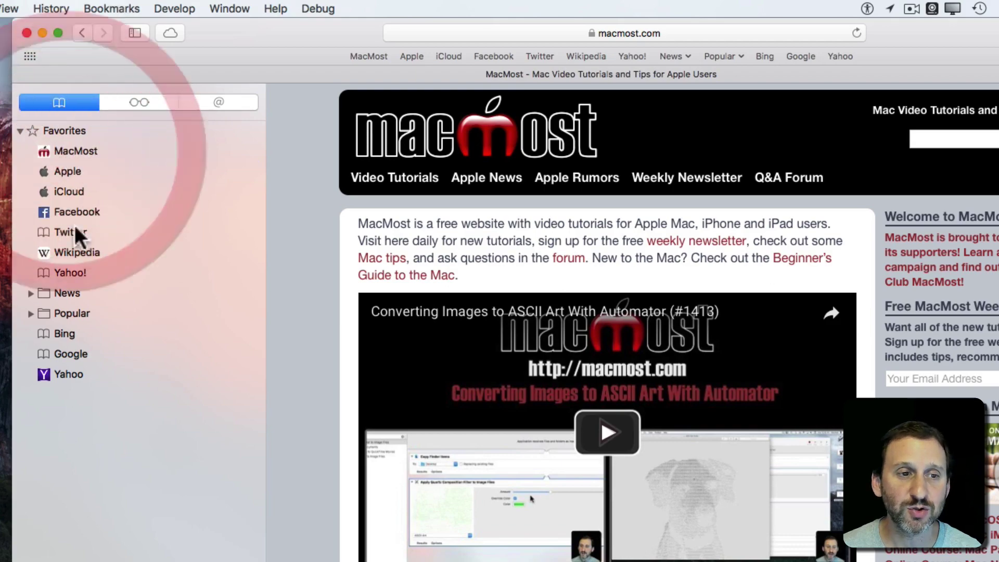
{"action": "left_click", "coordinate": [73, 150]}
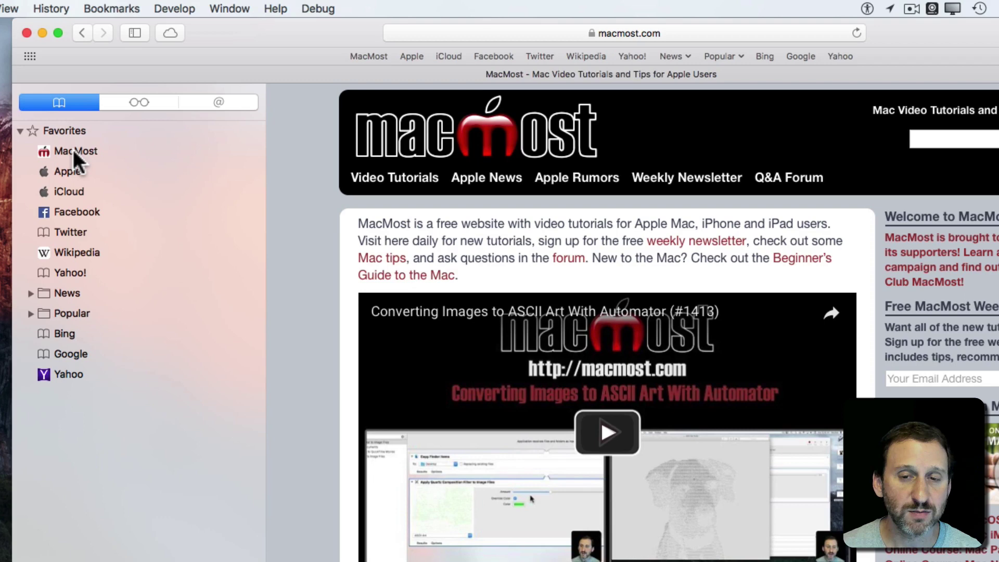
{"action": "right_click", "coordinate": [73, 151]}
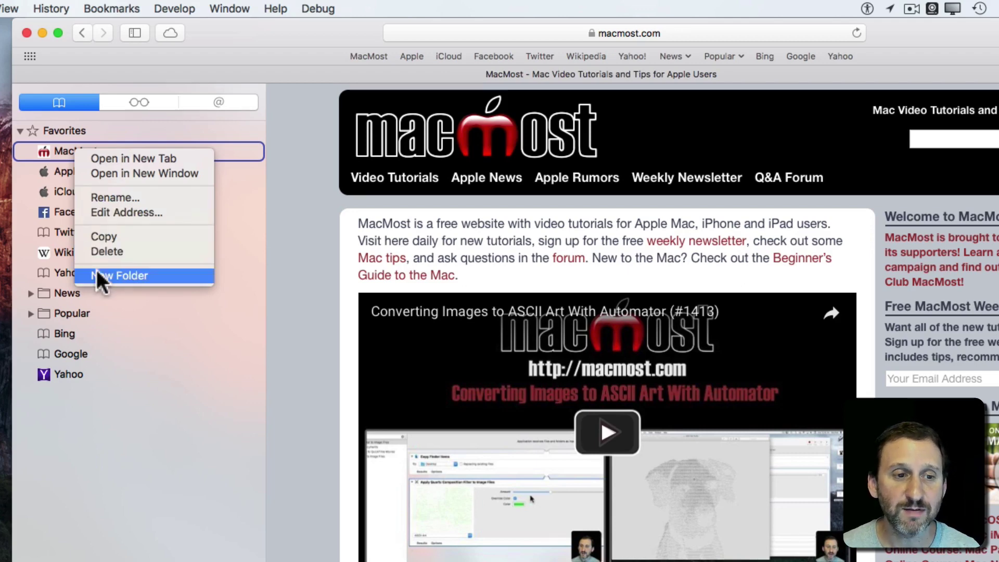
Step: Open the Bookmarks editor with the Favorites folder expanded
{"action": "left_click", "coordinate": [74, 435]}
{"action": "left_click", "coordinate": [99, 9]}
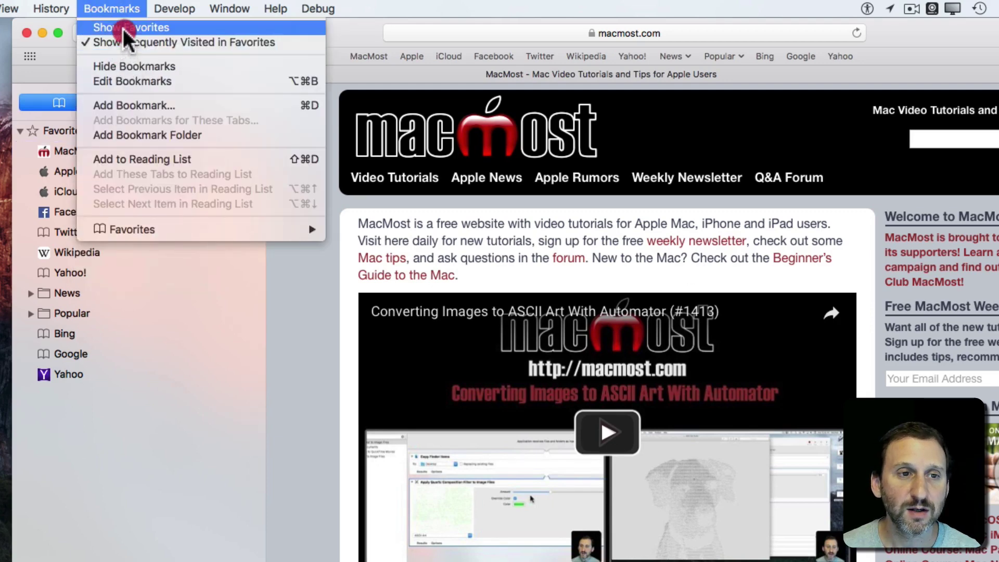
{"action": "left_click", "coordinate": [129, 83]}
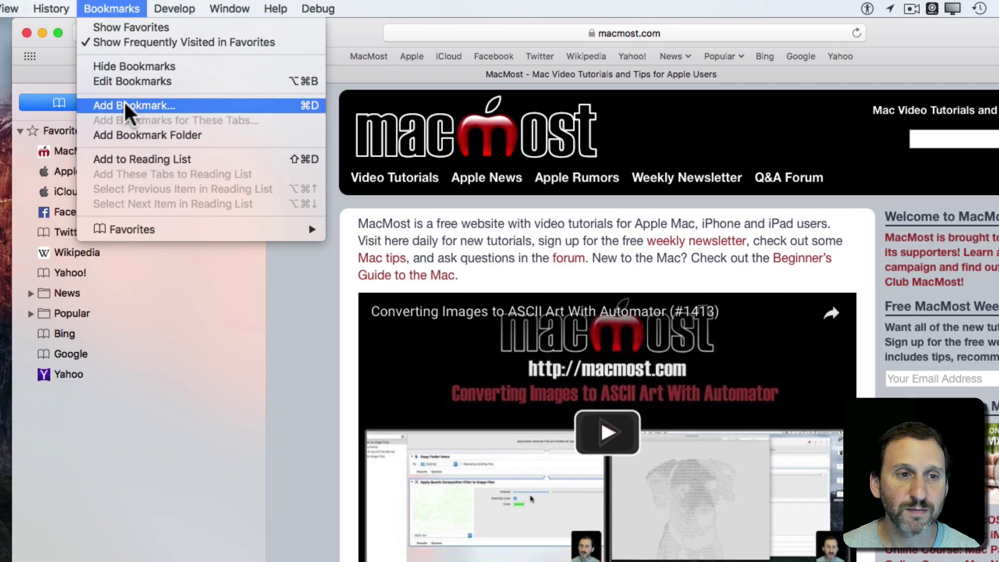
{"action": "left_click", "coordinate": [129, 78]}
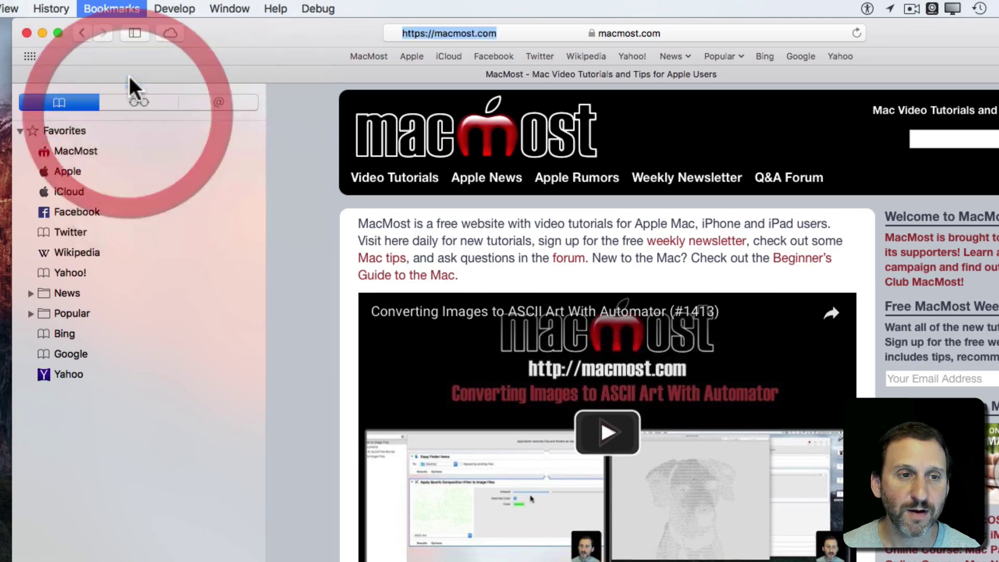
{"action": "left_click", "coordinate": [35, 160]}
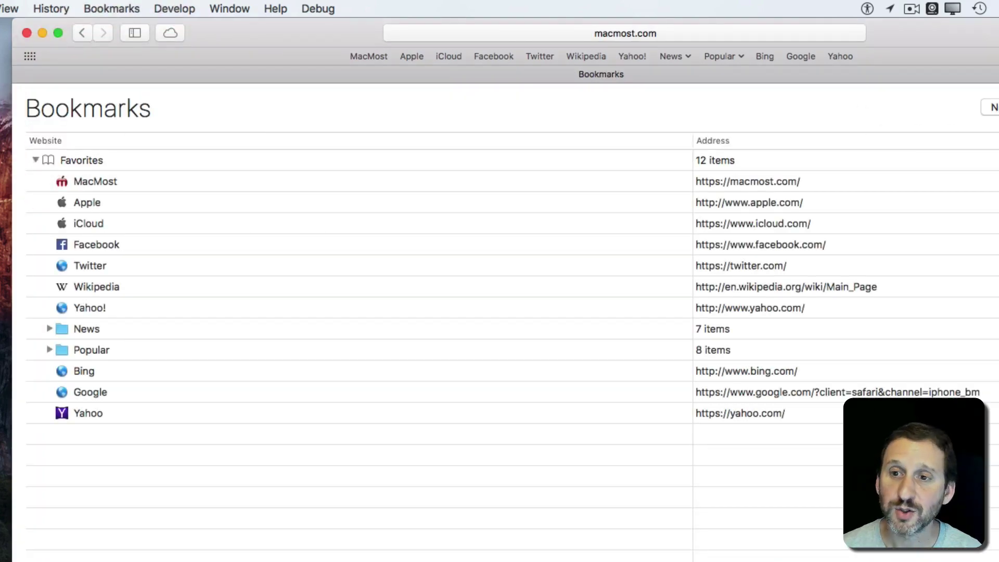
Step: Create three nested untitled folders in Favorites, placed just below MacMost
{"action": "left_click", "coordinate": [991, 108]}
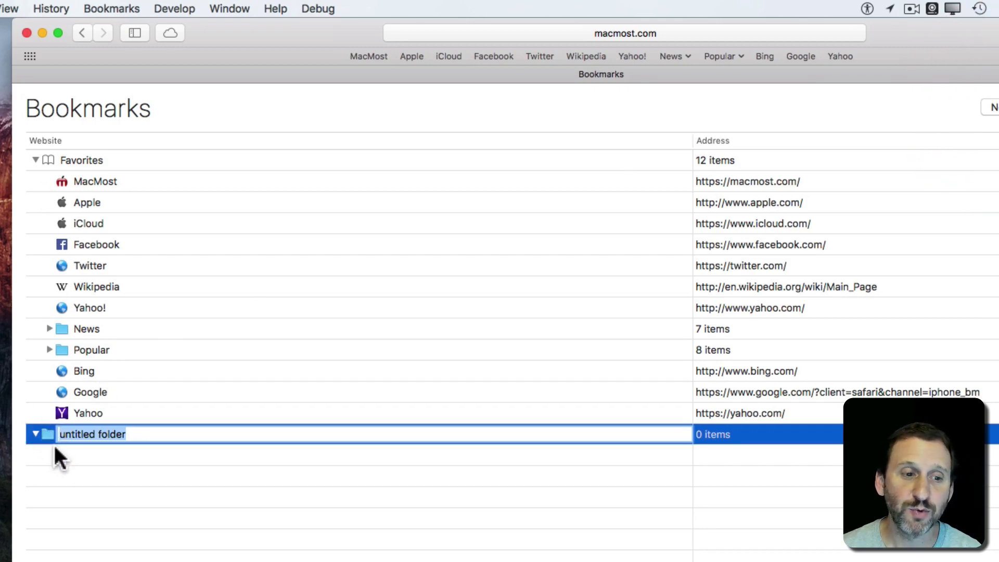
{"action": "left_click_drag", "start_coordinate": [52, 441], "coordinate": [83, 192]}
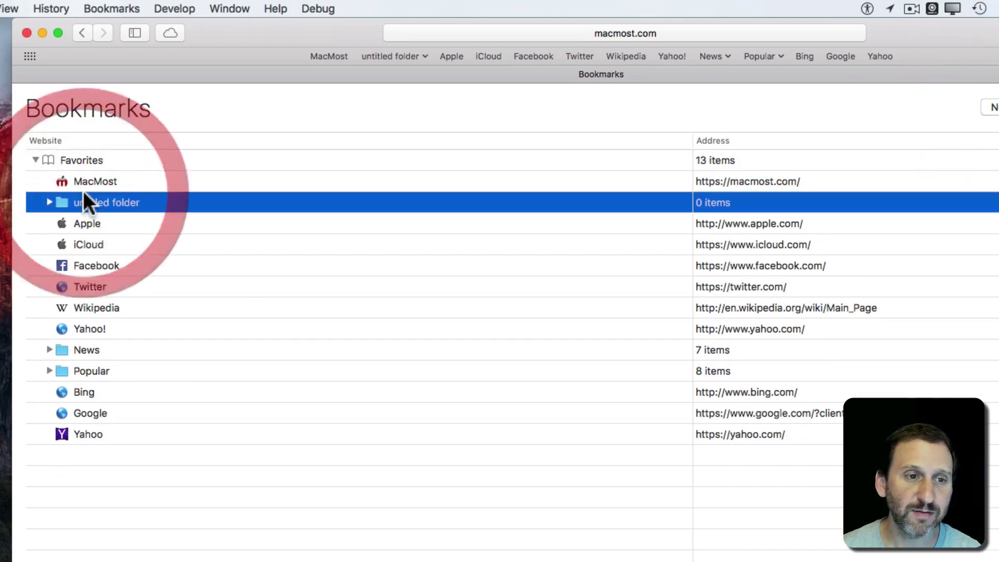
{"action": "left_click", "coordinate": [48, 202]}
{"action": "left_click", "coordinate": [992, 107]}
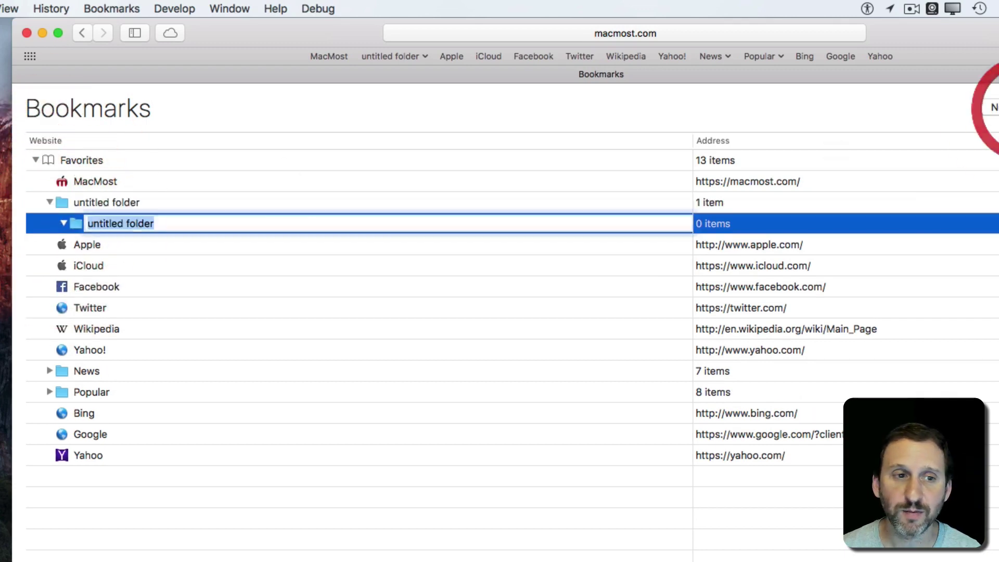
{"action": "left_click", "coordinate": [992, 107]}
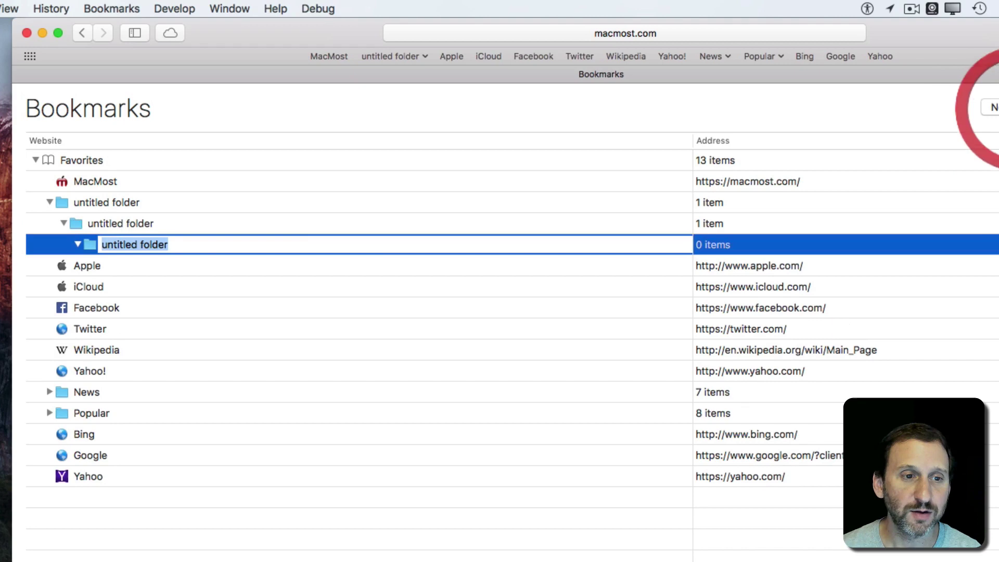
Step: Move MacMost into the innermost untitled folder, then back to the top of Favorites
{"action": "left_click_drag", "start_coordinate": [86, 179], "coordinate": [146, 251]}
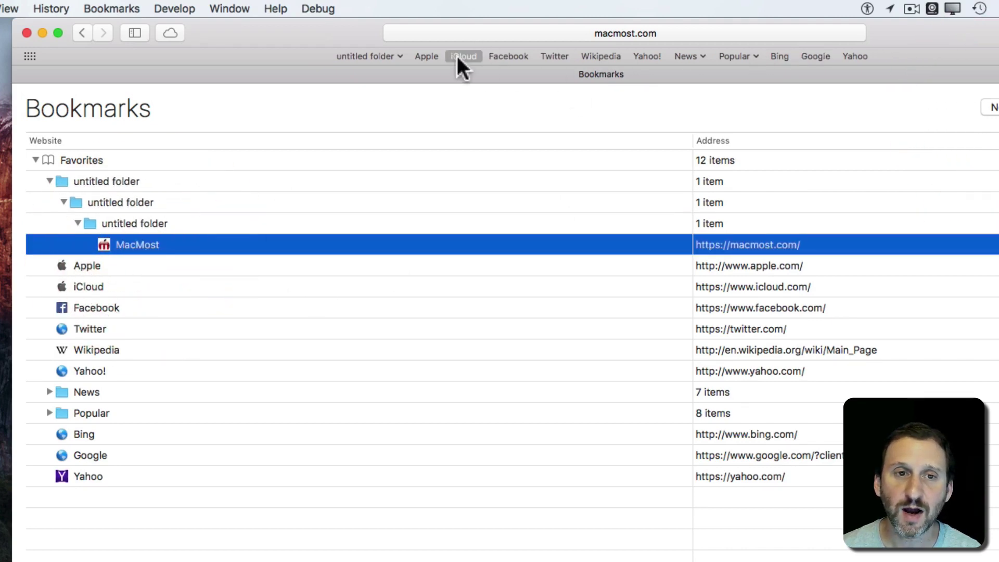
{"action": "left_click", "coordinate": [374, 56]}
{"action": "mouse_move", "coordinate": [383, 73]}
{"action": "mouse_move", "coordinate": [543, 76]}
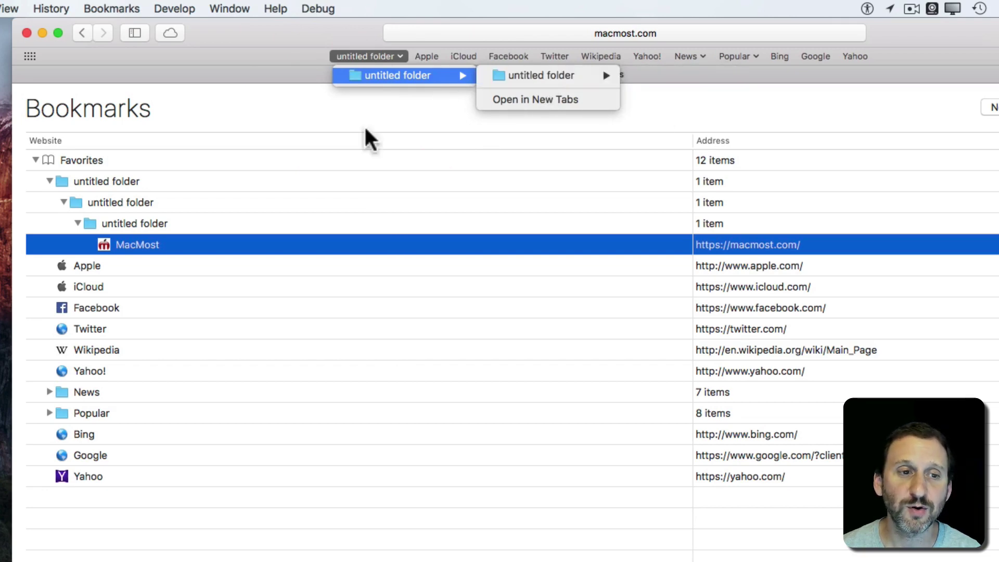
{"action": "left_click", "coordinate": [78, 176]}
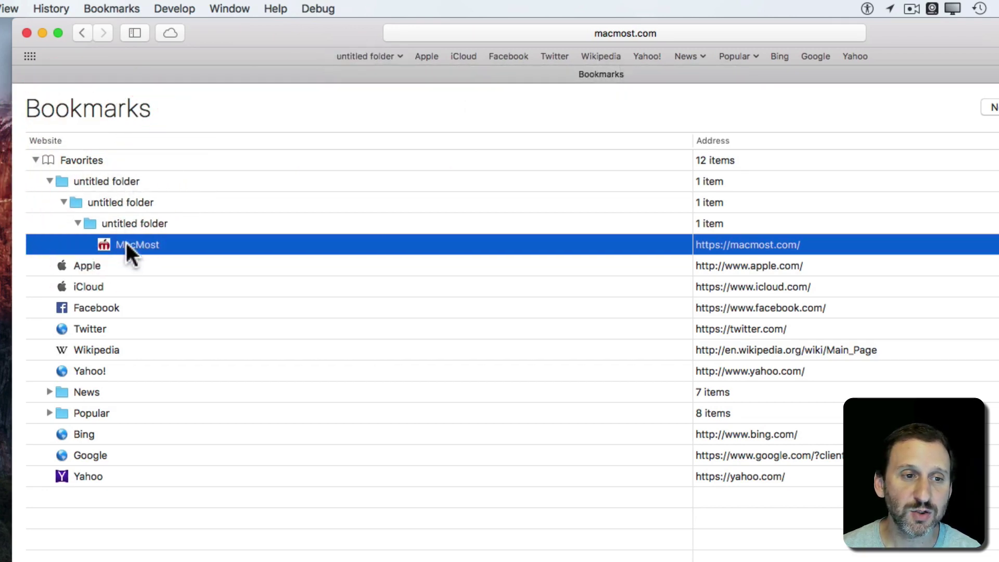
{"action": "left_click_drag", "start_coordinate": [126, 243], "coordinate": [104, 174]}
Step: Delete the top untitled folder with its nested folders and collapse Favorites
{"action": "left_click", "coordinate": [86, 202]}
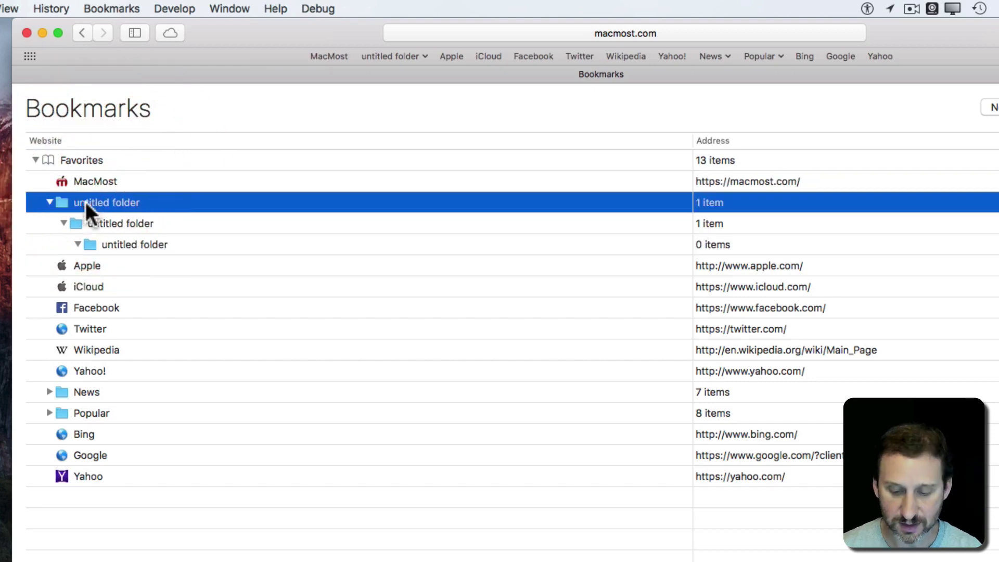
{"action": "key", "text": "Delete"}
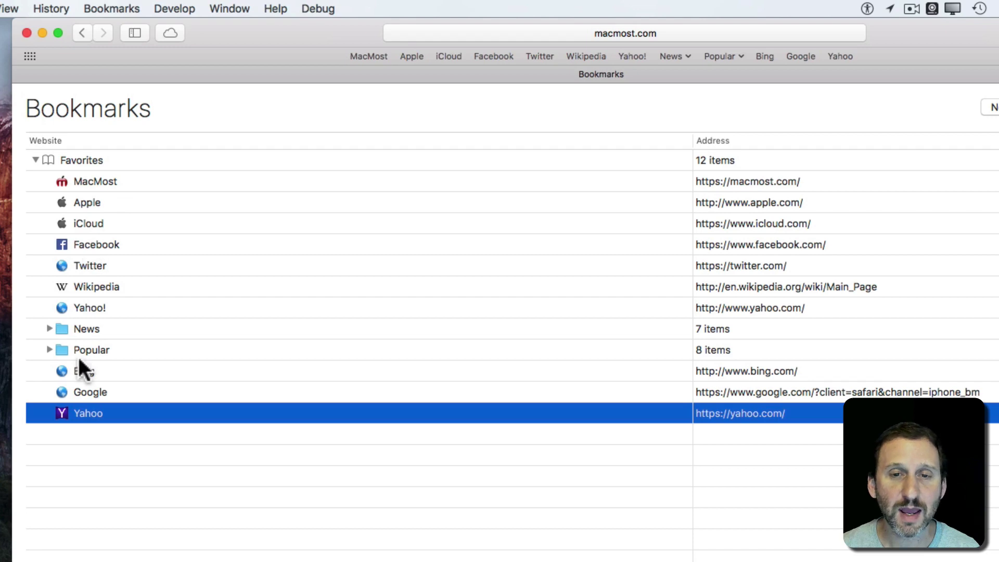
{"action": "left_click", "coordinate": [35, 159]}
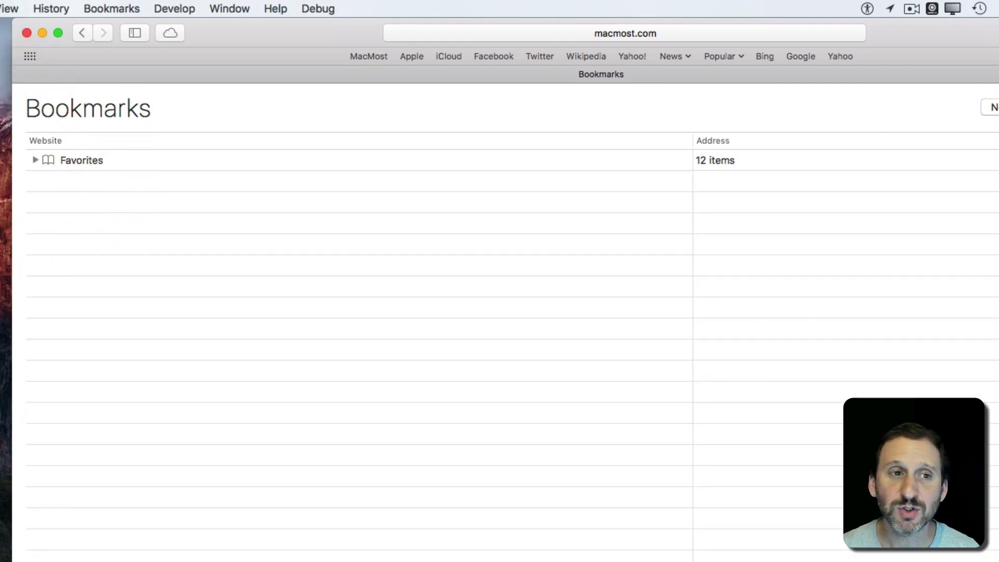
Step: Show the Favorites page from the Bookmarks menu
{"action": "left_click", "coordinate": [32, 10]}
{"action": "mouse_move", "coordinate": [111, 8]}
{"action": "left_click", "coordinate": [113, 27]}
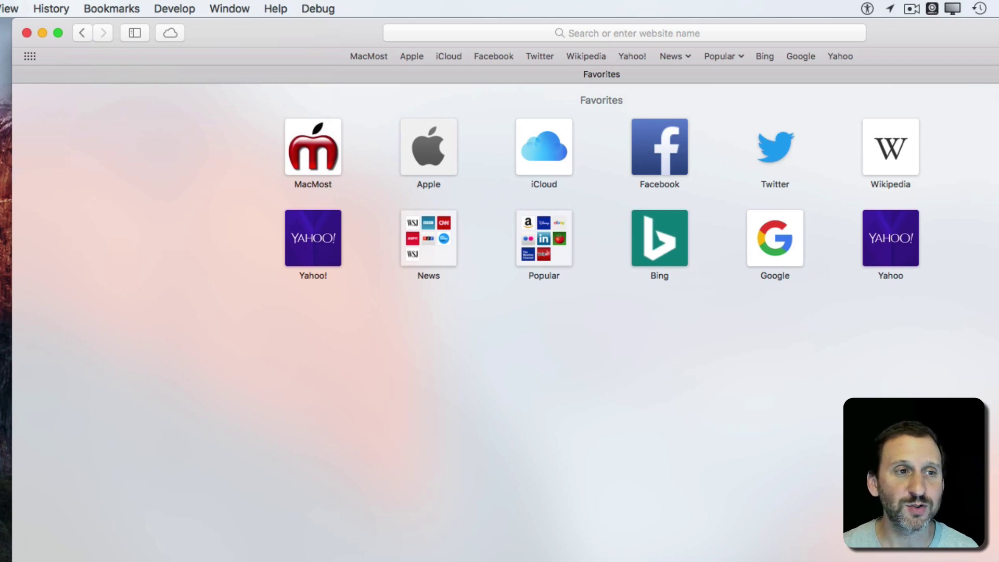
Step: In General preferences, set both new windows and new tabs to open with Favorites
{"action": "left_click", "coordinate": [57, 8]}
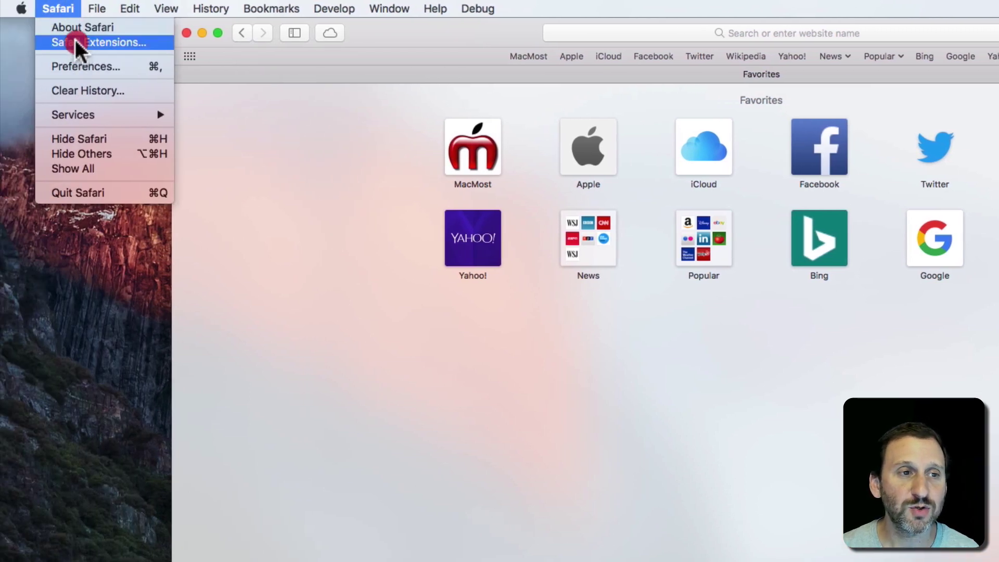
{"action": "left_click", "coordinate": [76, 67]}
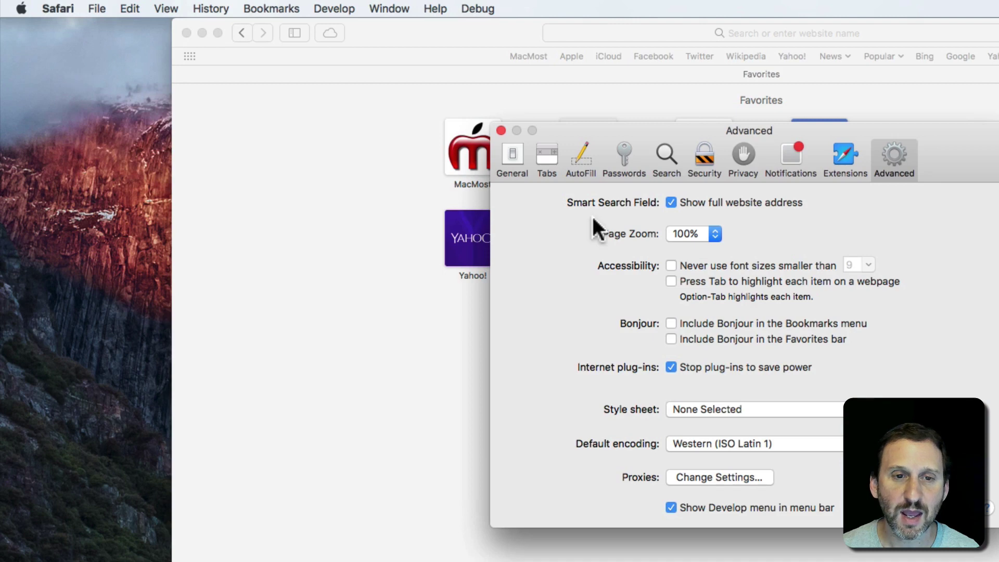
{"action": "left_click", "coordinate": [513, 155]}
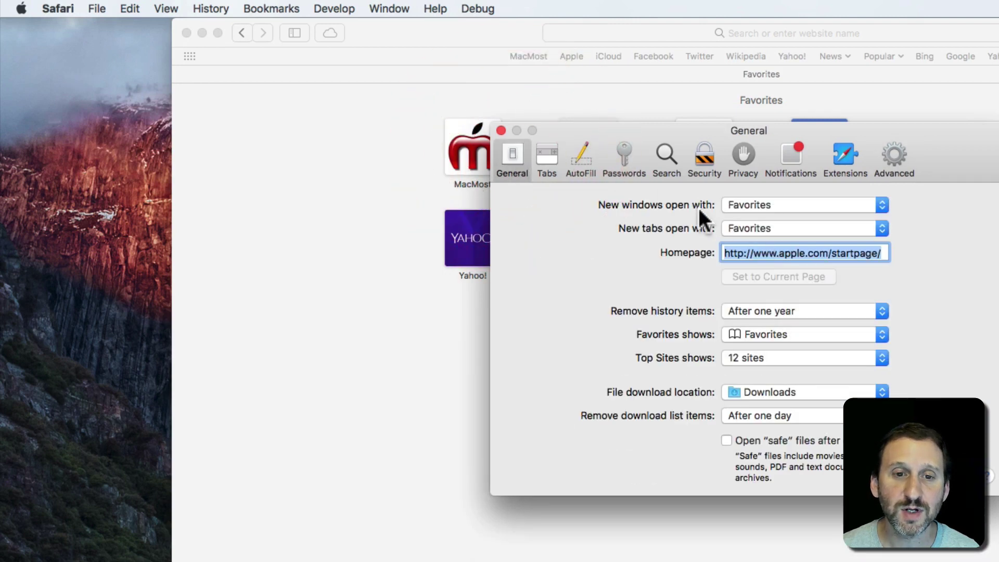
{"action": "left_click", "coordinate": [767, 206]}
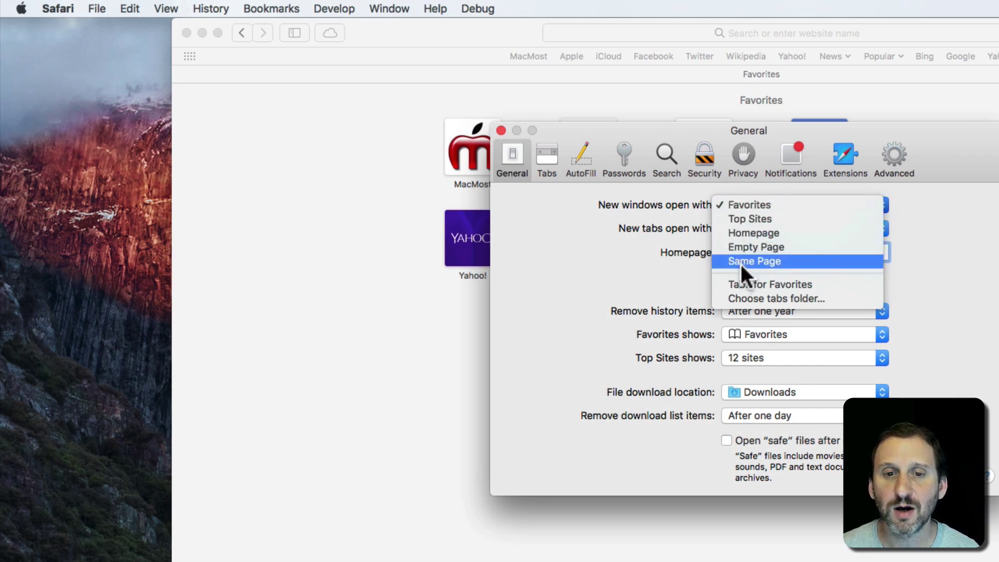
{"action": "left_click", "coordinate": [745, 208]}
{"action": "left_click", "coordinate": [773, 227]}
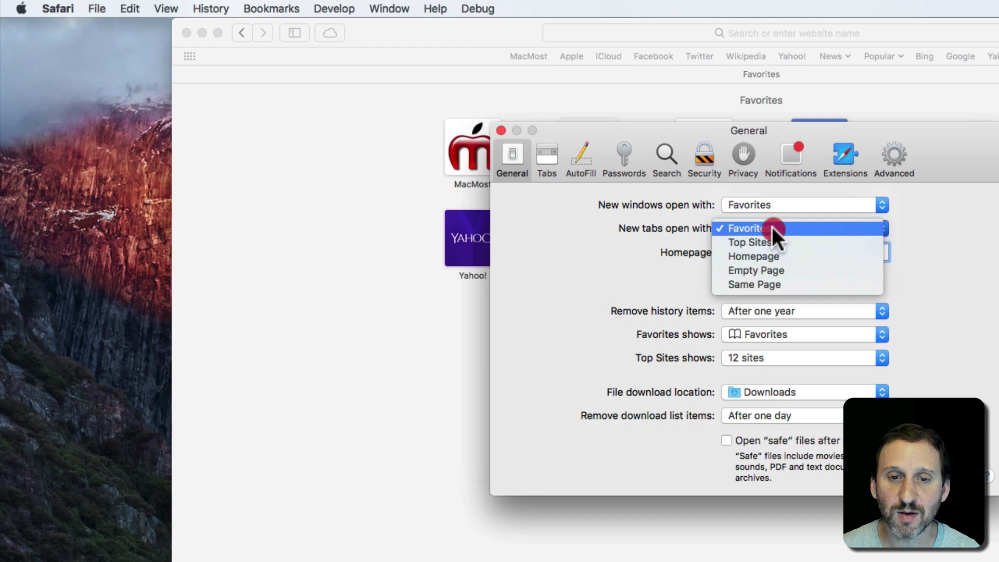
{"action": "left_click", "coordinate": [763, 229]}
{"action": "left_click", "coordinate": [635, 230]}
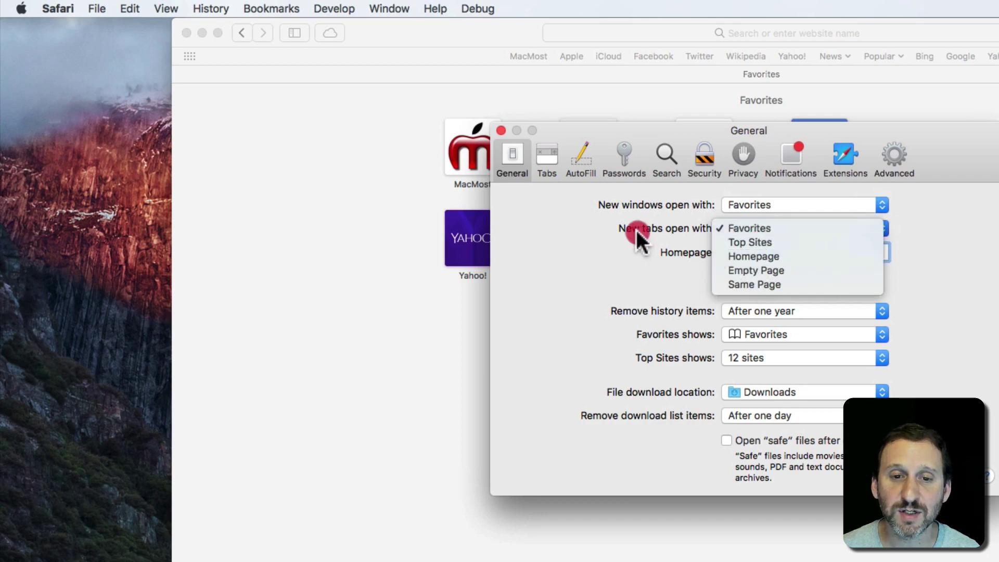